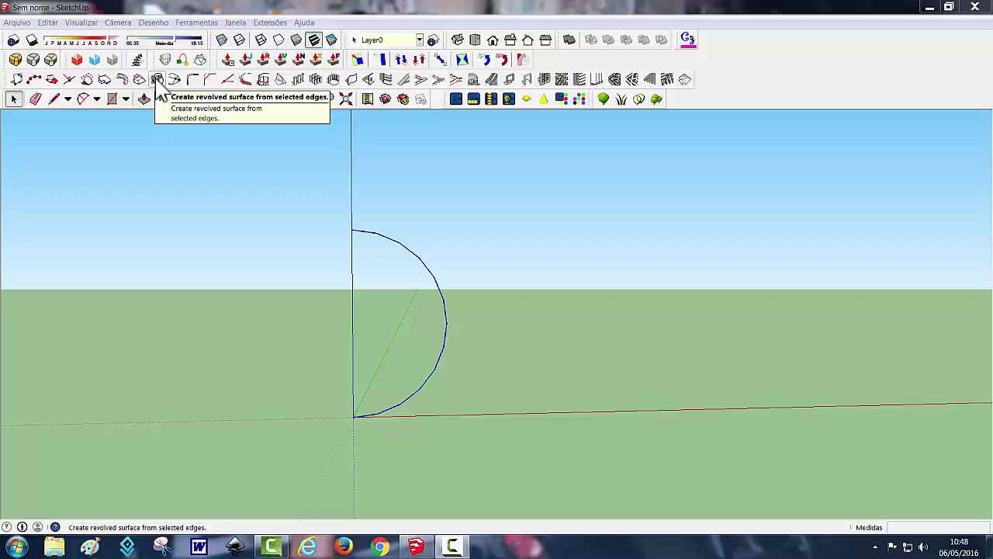
Revolve the half-circle 360° with 30 segments around the blue axis from the origin into a sphere.
left_click(158, 80)
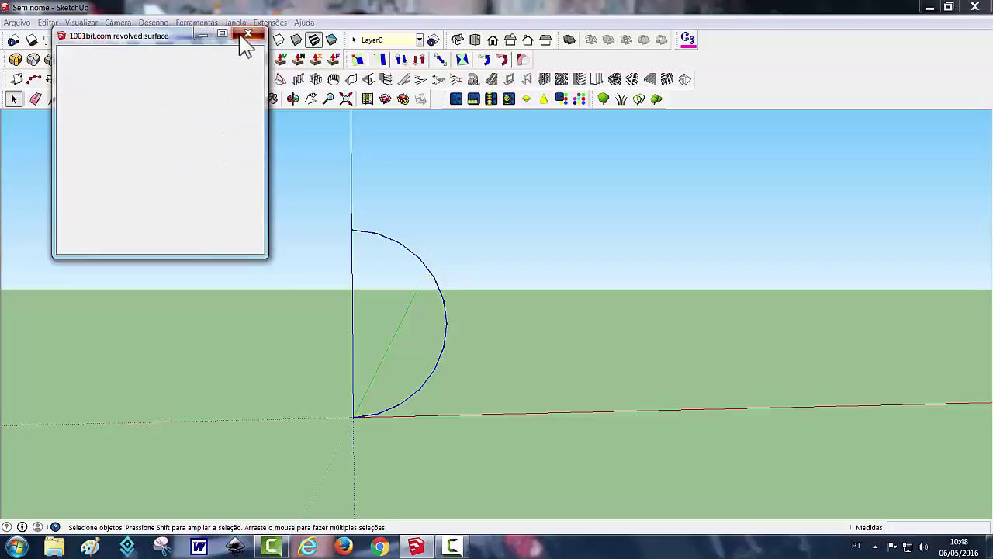
left_click(246, 34)
left_click(162, 101)
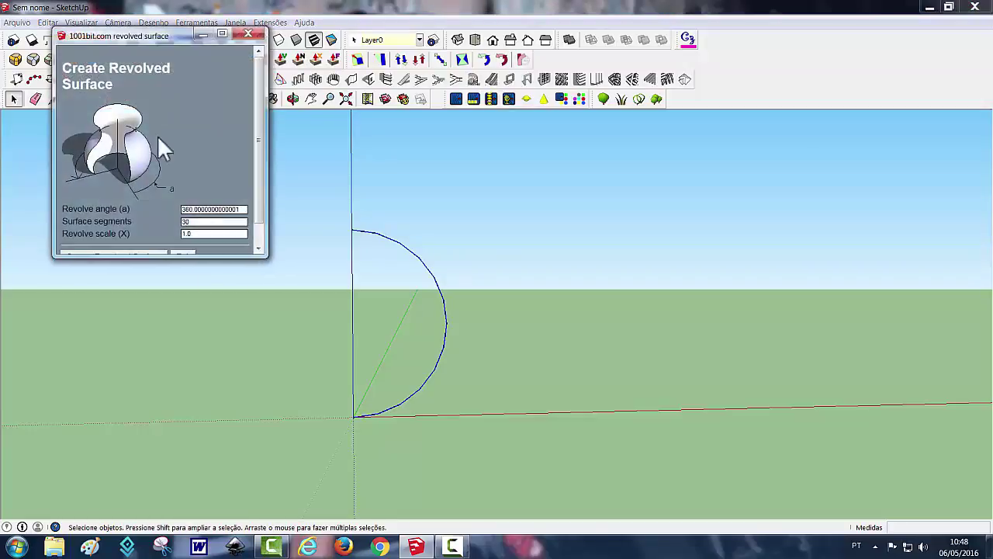
scroll(261, 216, "down", 1)
scroll(260, 225, "down", 1)
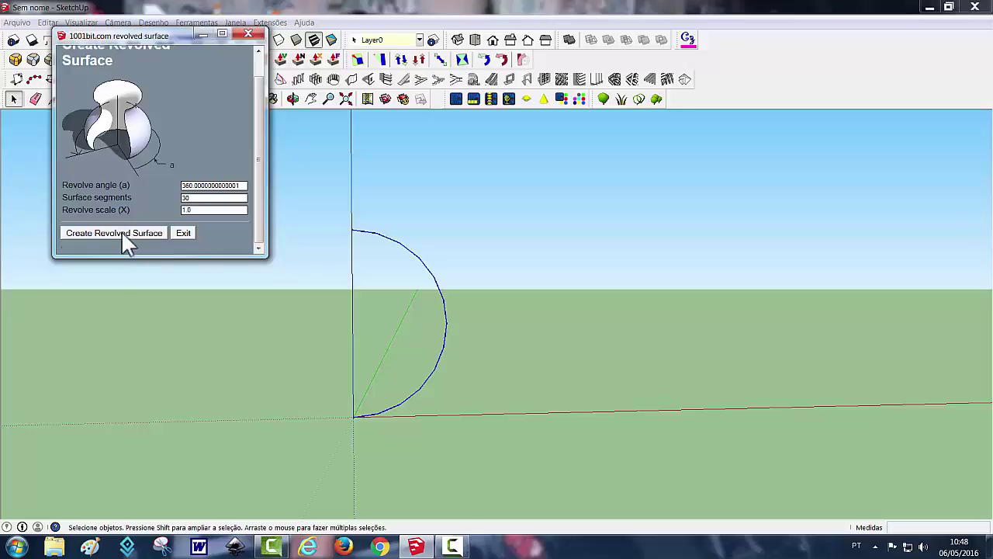
left_click(121, 230)
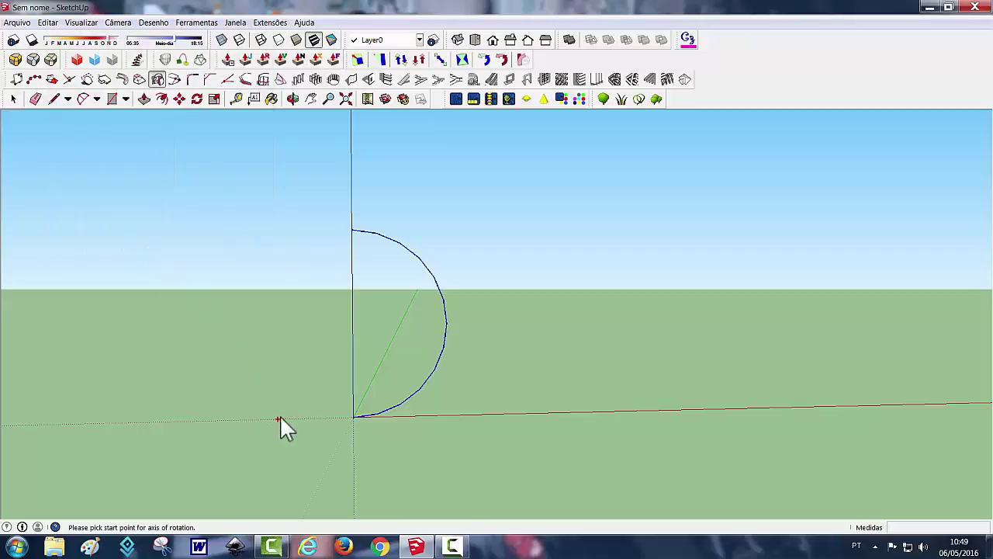
left_click(353, 416)
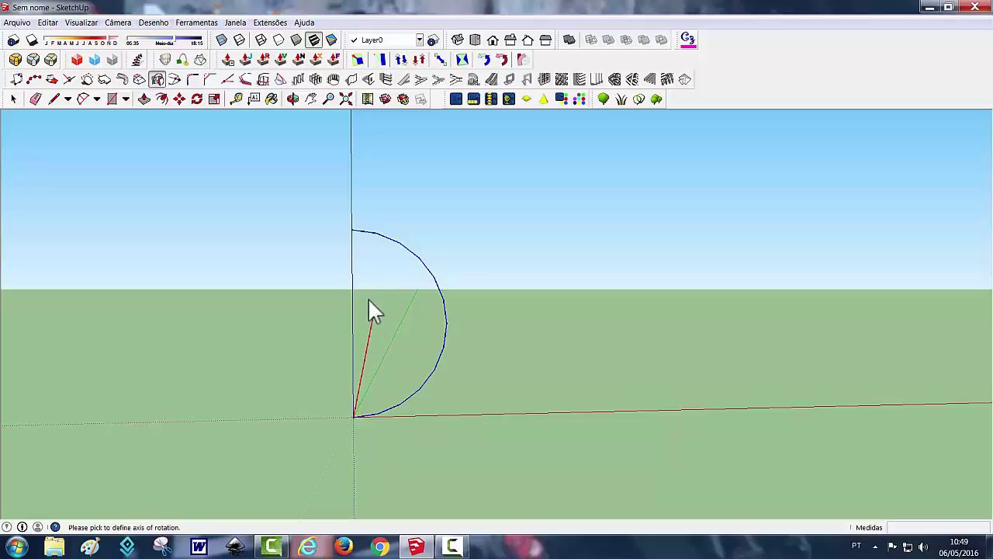
left_click(353, 231)
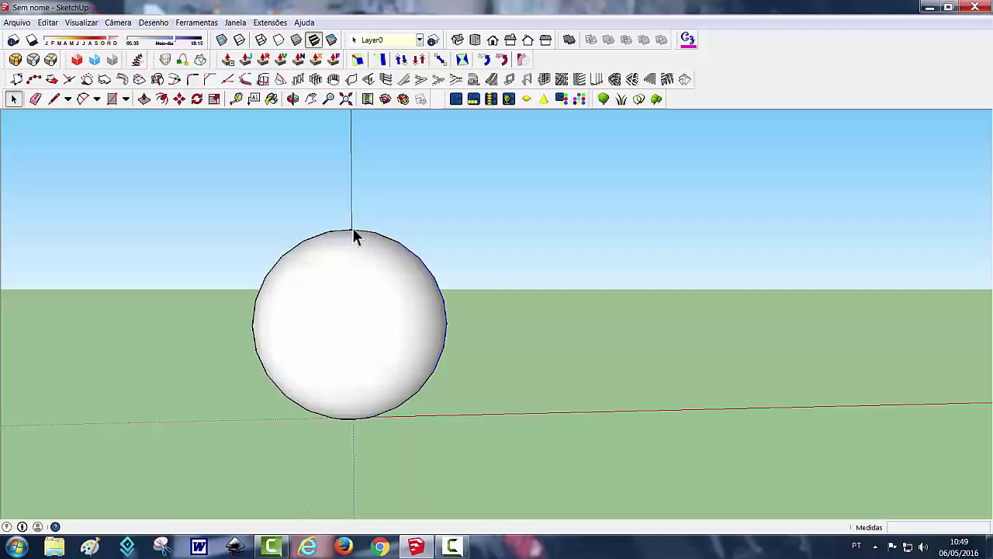
Draw a small circle beside the vertical axis and box-select it as the next profile.
mouse_move(531, 310)
middle_mouse_down()
mouse_move(278, 321)
mouse_move(173, 305)
mouse_move(496, 346)
mouse_move(567, 328)
mouse_move(576, 338)
mouse_move(206, 326)
mouse_move(445, 367)
mouse_move(723, 362)
mouse_move(508, 377)
mouse_move(509, 388)
middle_mouse_up()
left_click(458, 545)
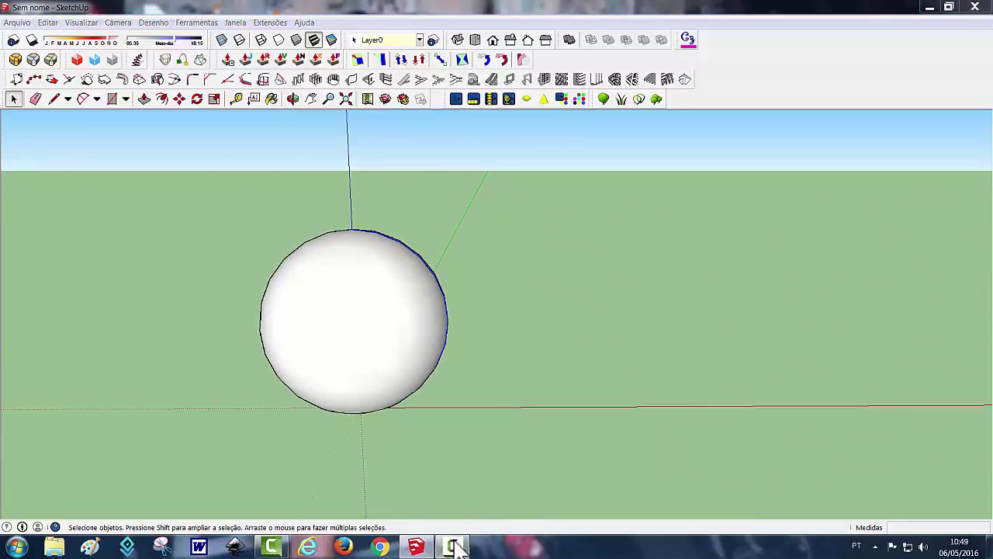
left_click(904, 475)
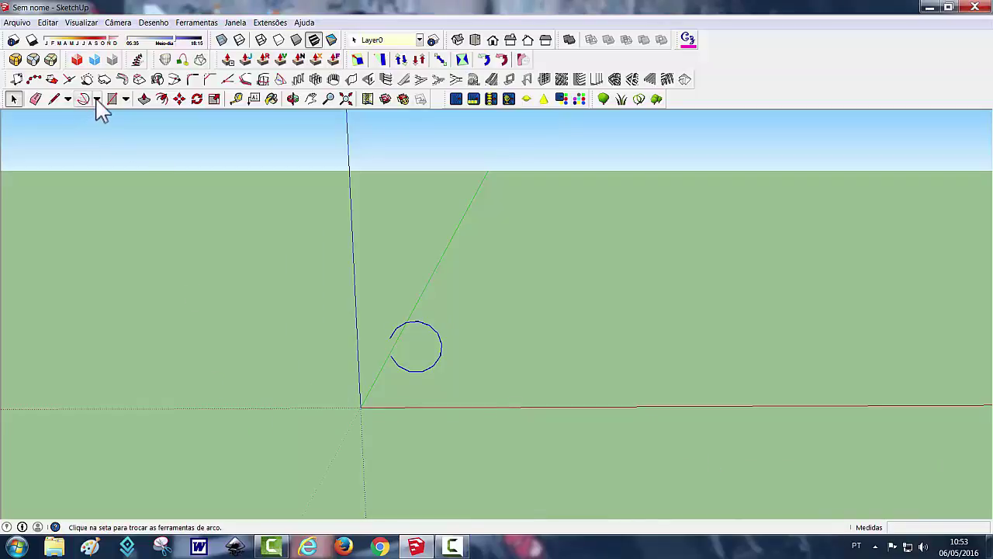
left_click(96, 100)
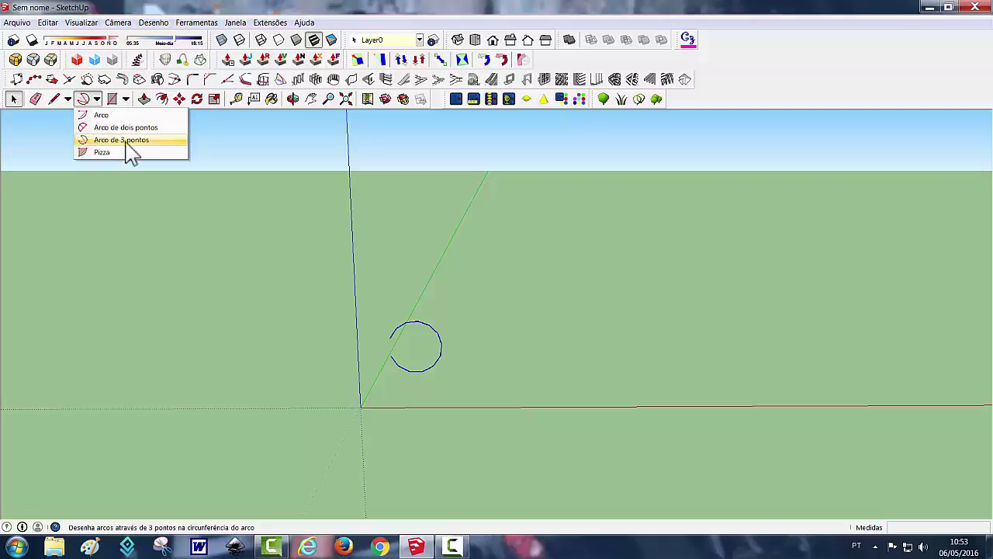
left_click(281, 335)
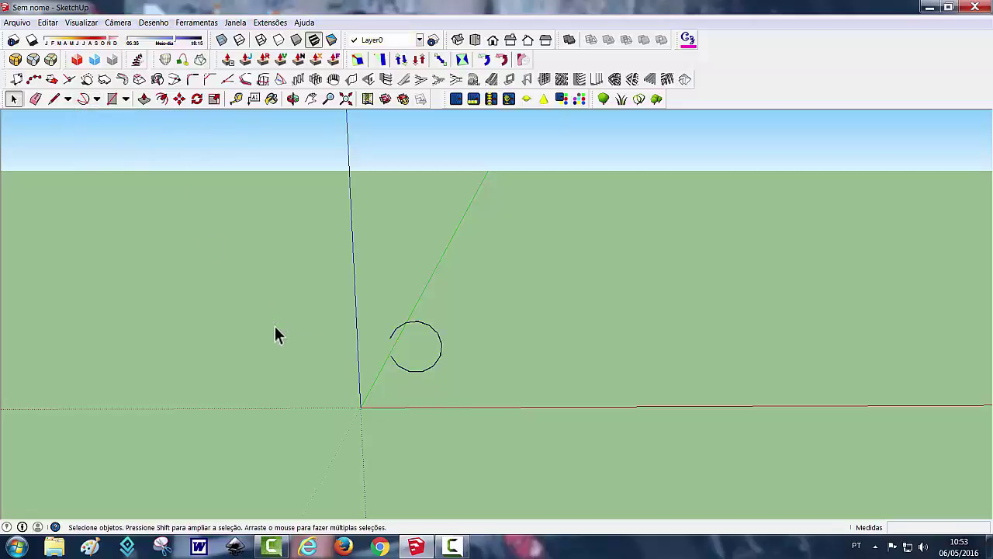
left_click_drag(319, 291, 525, 410)
Revolve the small circle around the blue axis from the origin into a torus.
left_click(158, 82)
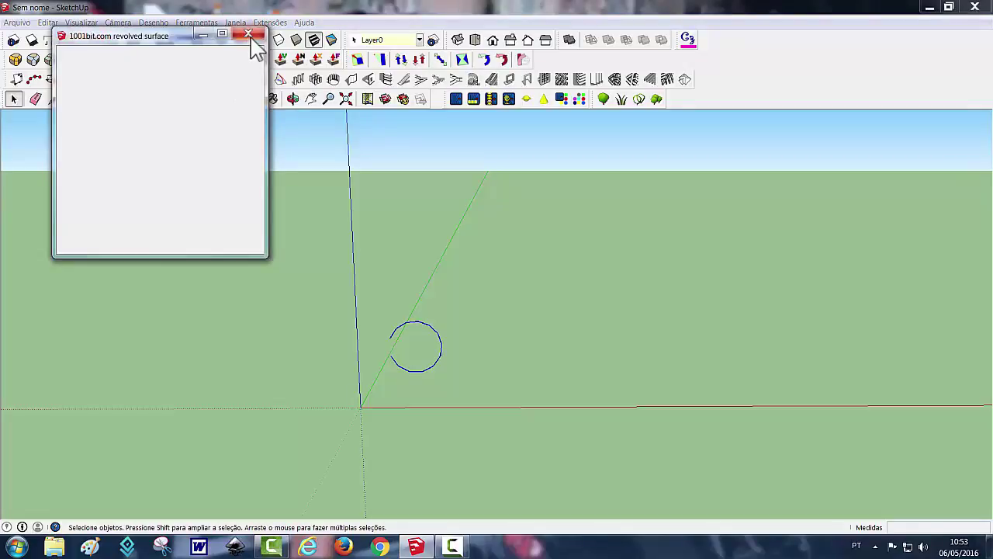
left_click(248, 34)
left_click(157, 81)
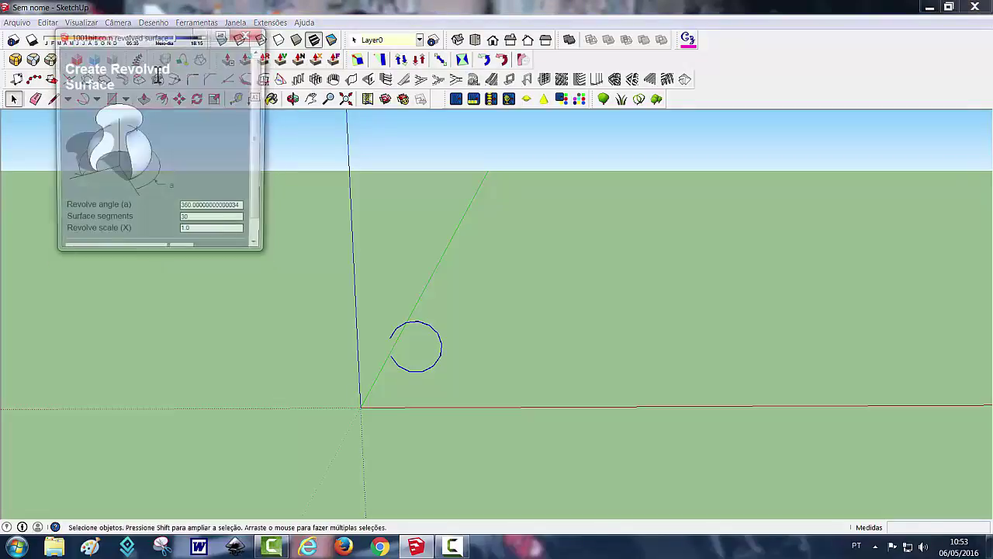
left_click_drag(259, 210, 260, 226)
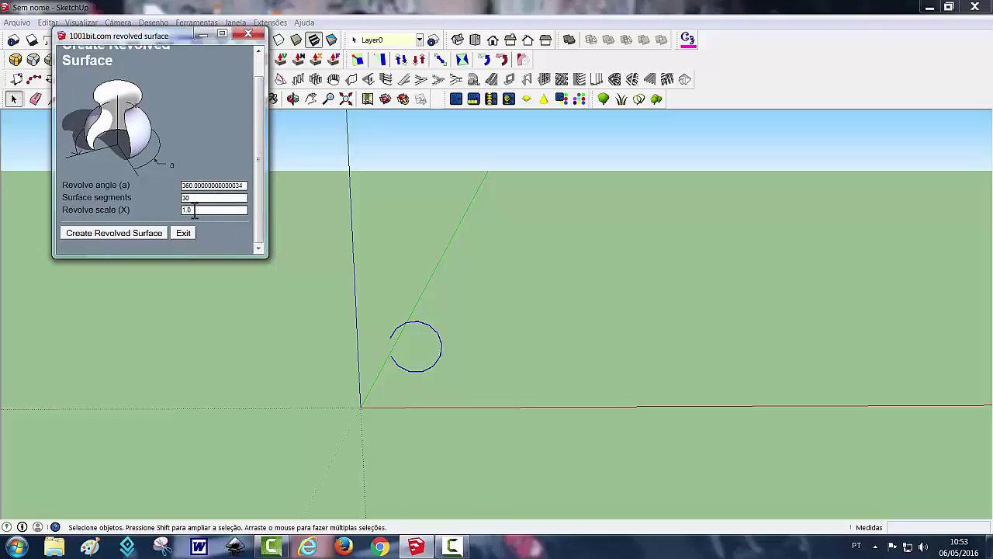
left_click(142, 232)
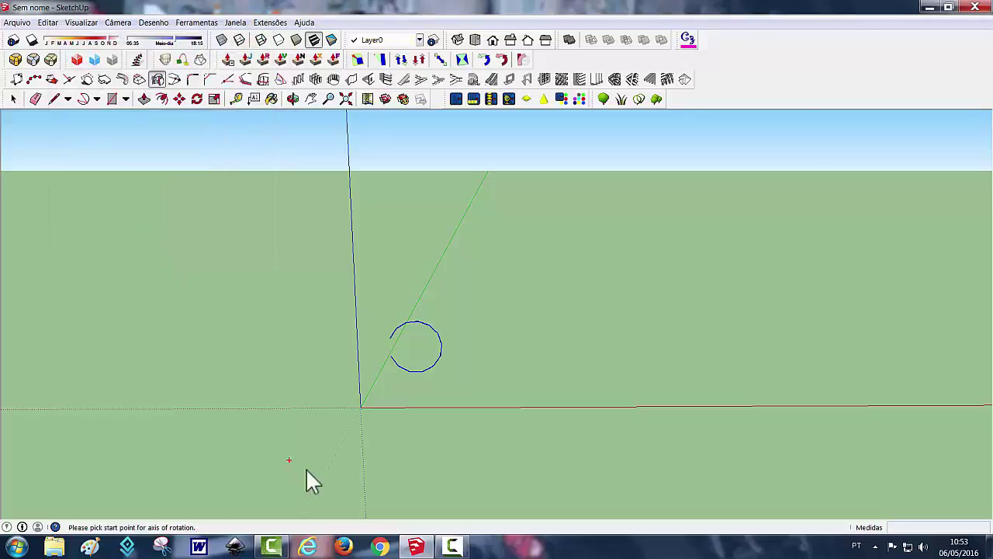
left_click(359, 404)
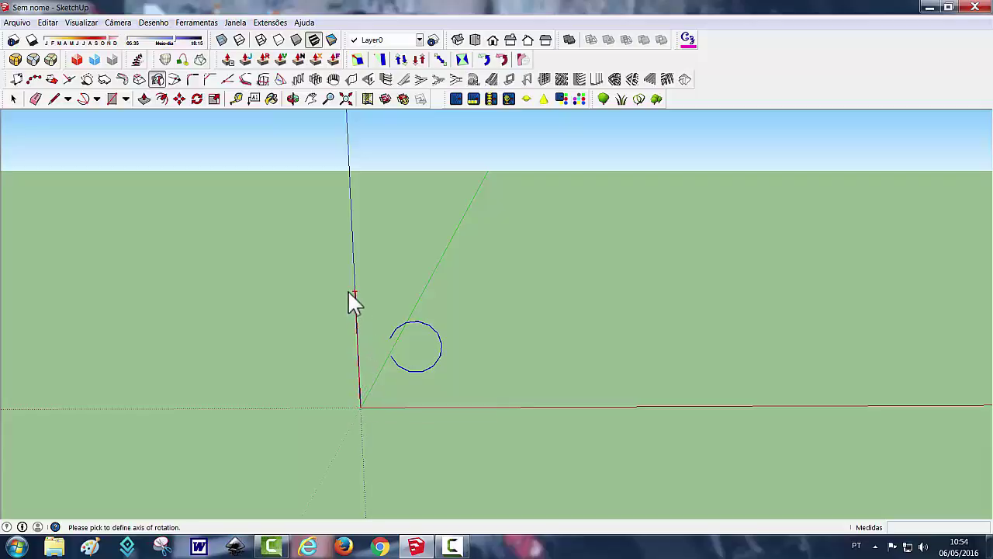
left_click(349, 294)
mouse_move(477, 305)
middle_mouse_down()
mouse_move(485, 456)
mouse_move(486, 235)
mouse_move(501, 137)
mouse_move(460, 285)
mouse_move(477, 224)
mouse_move(454, 443)
mouse_move(492, 388)
mouse_move(465, 396)
mouse_move(463, 412)
middle_mouse_up()
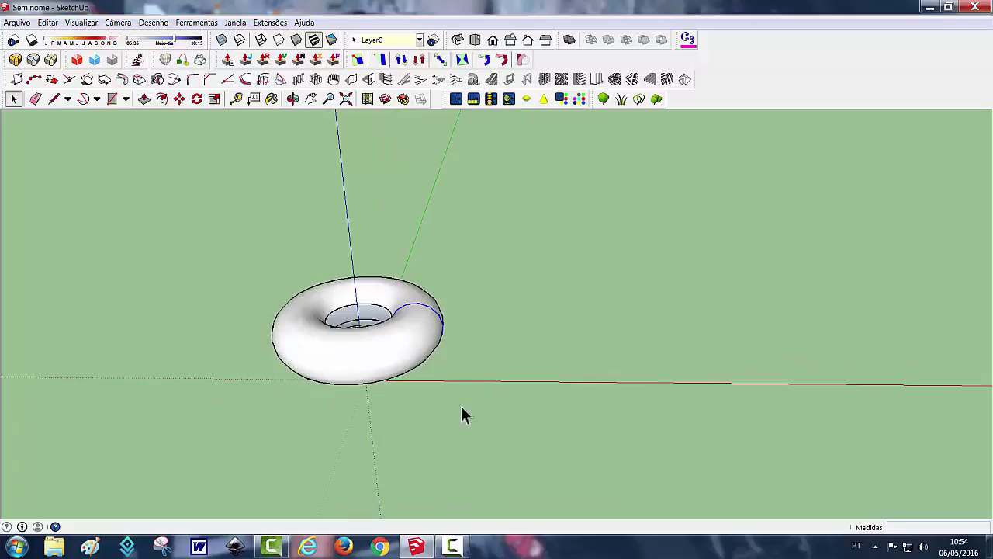
left_click(454, 547)
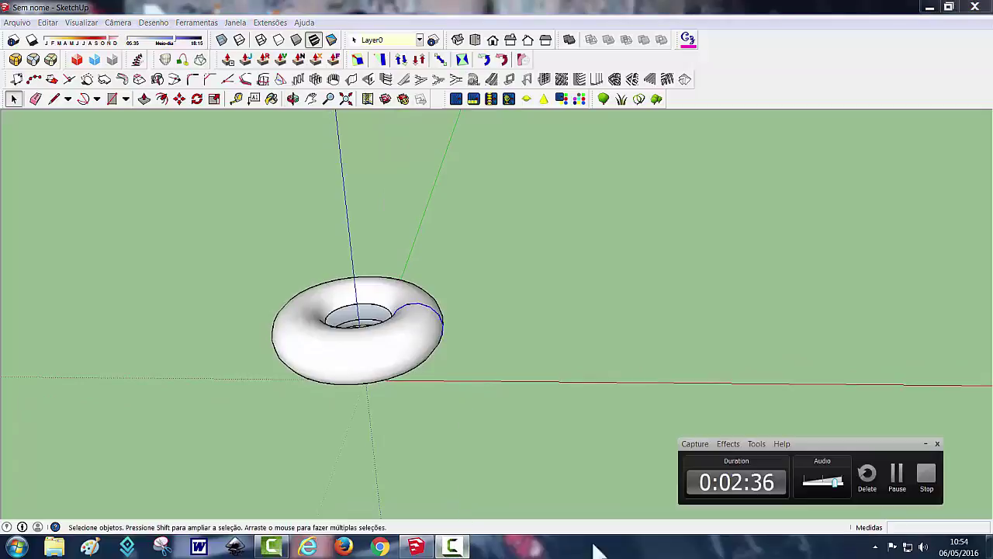
Delete the torus and draw an S-shaped vase profile rising beside the vertical axis.
left_click(898, 476)
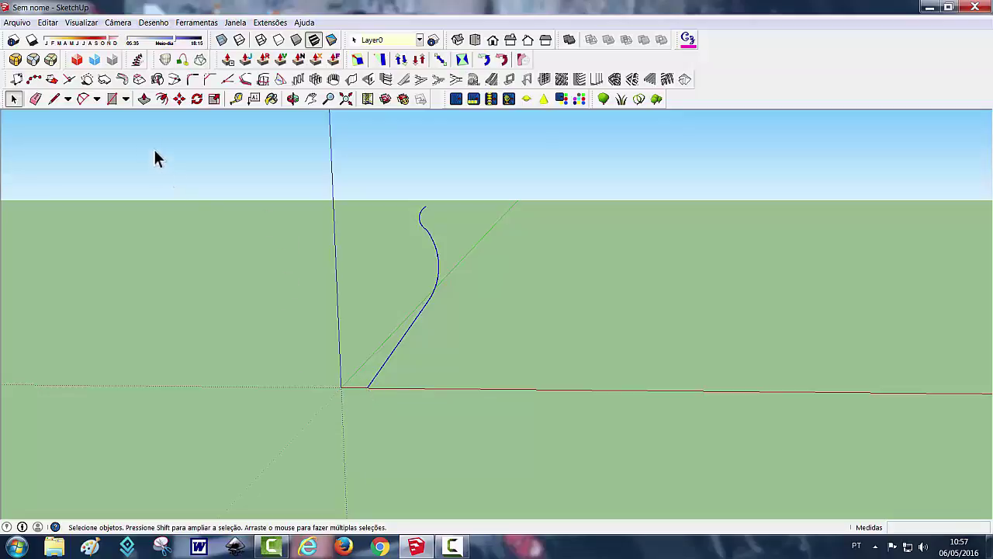
Revolve the S-shaped curve around the blue axis from the origin into a flared-rim vase.
left_click(157, 76)
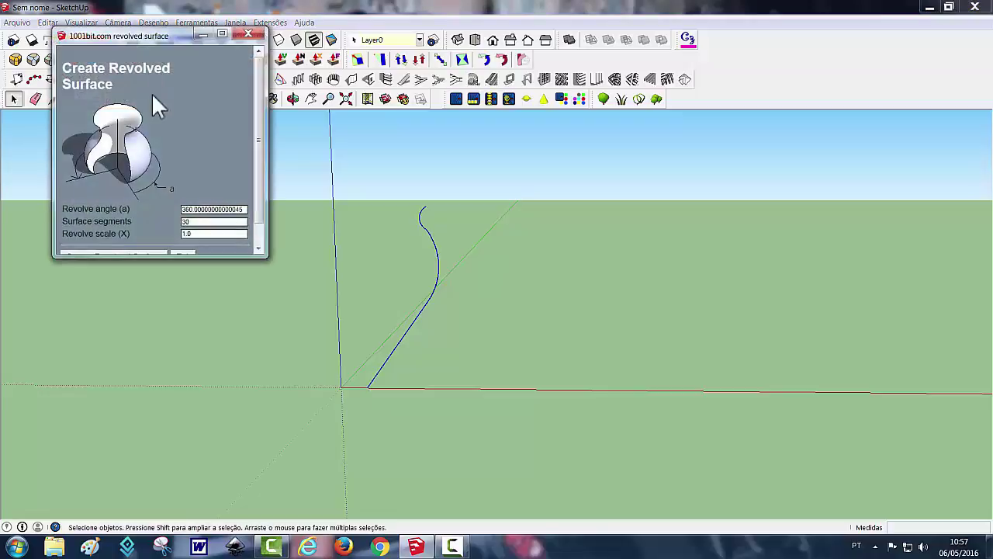
scroll(262, 209, "down", 2)
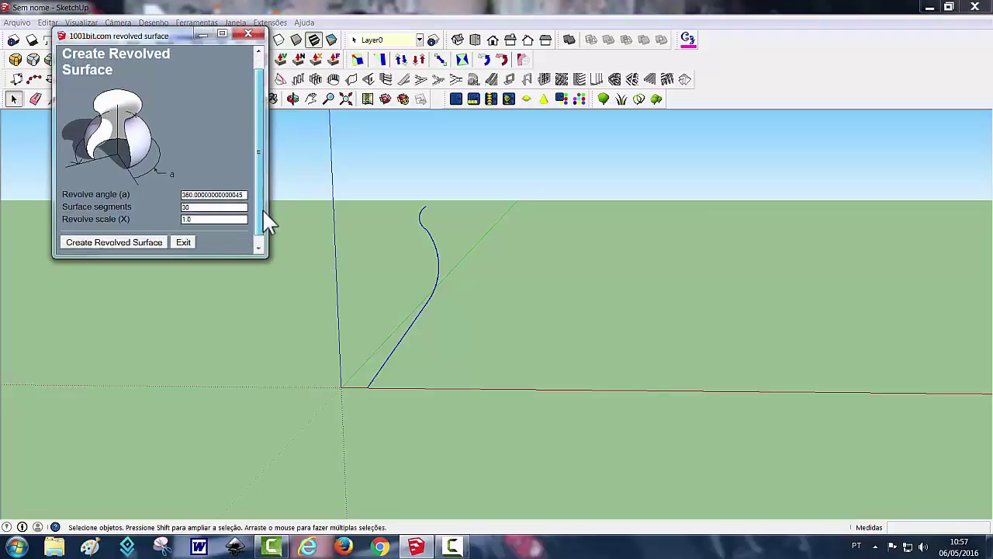
scroll(264, 217, "down", 1)
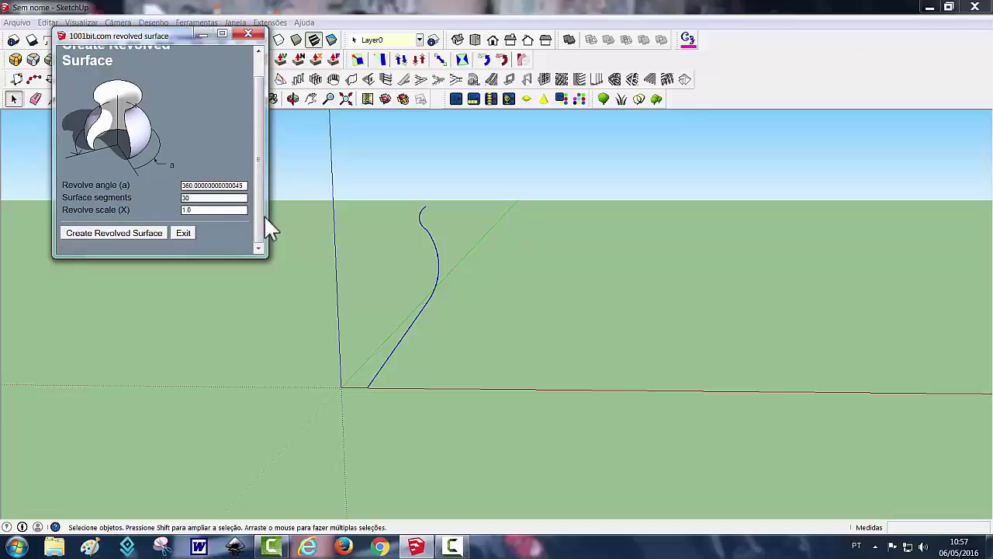
left_click(132, 232)
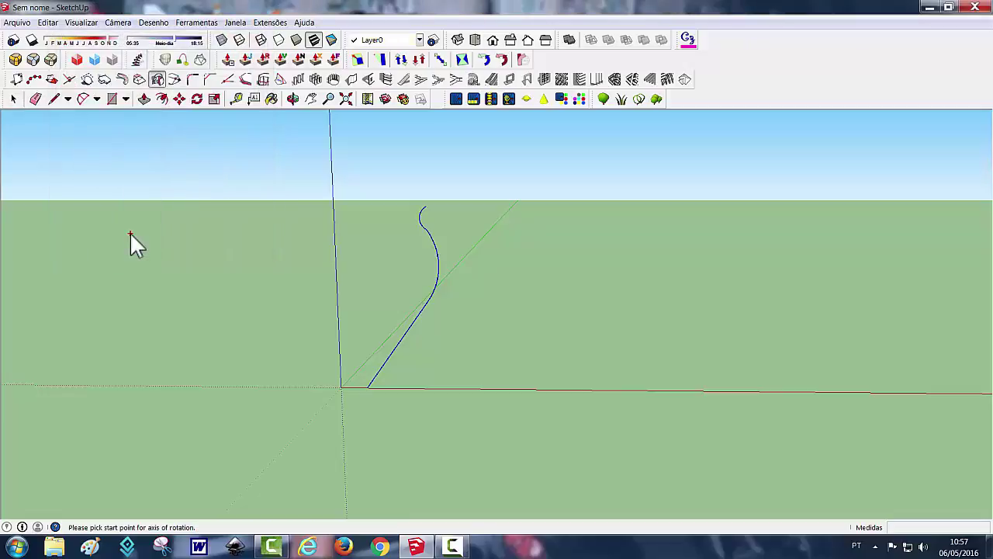
left_click(340, 385)
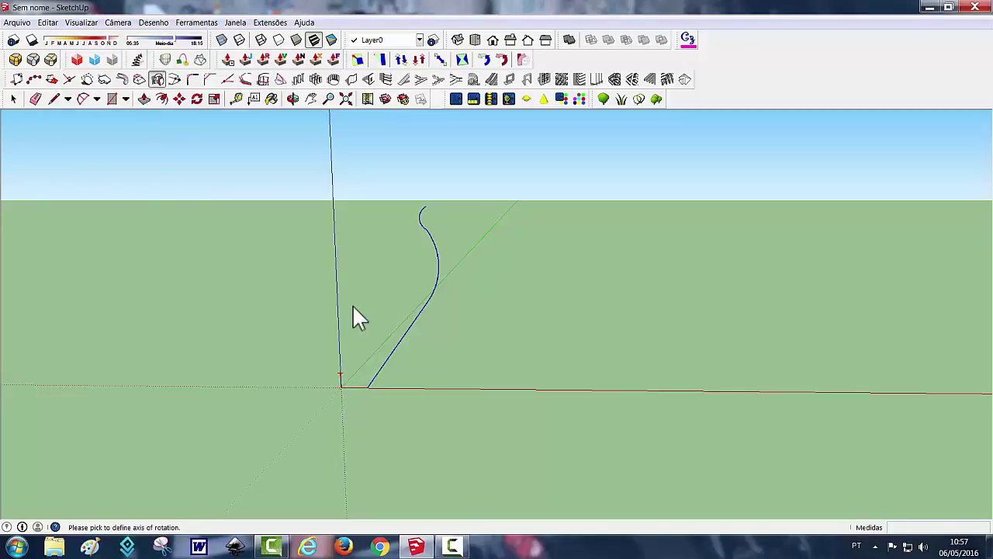
left_click(337, 198)
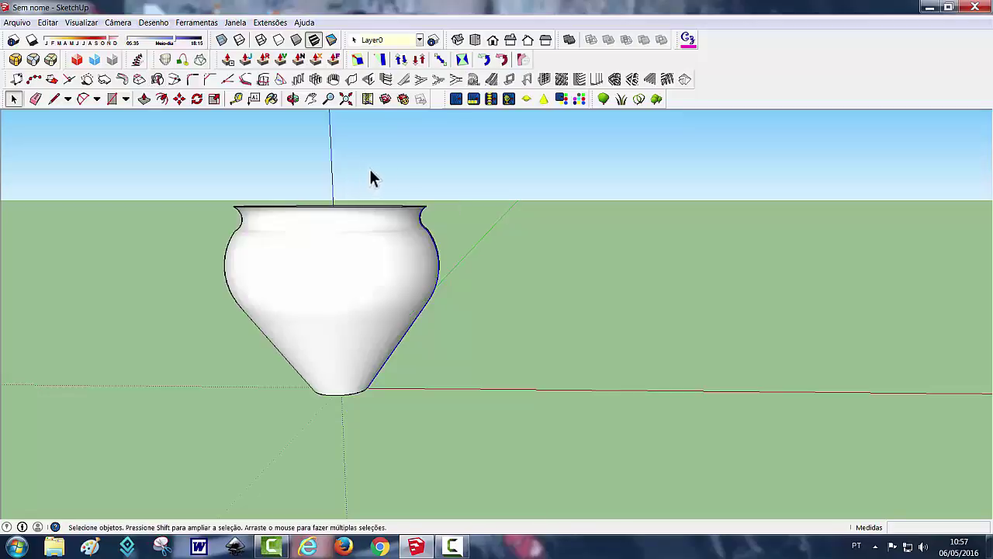
middle_click_drag(497, 241, 517, 444)
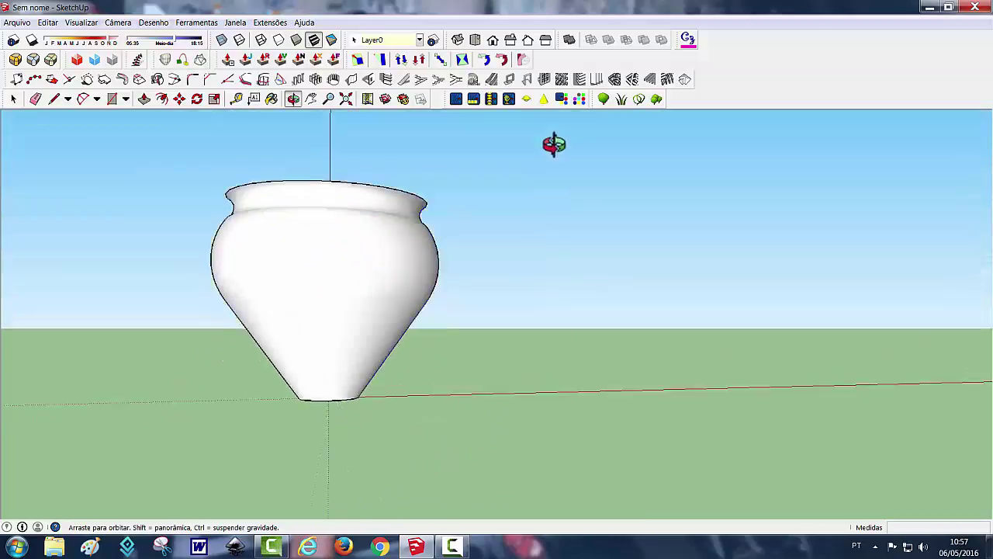
mouse_move(517, 444)
middle_mouse_down()
mouse_move(520, 335)
mouse_move(554, 155)
mouse_move(494, 297)
mouse_move(514, 266)
mouse_move(534, 439)
mouse_move(499, 288)
mouse_move(497, 356)
mouse_move(461, 406)
mouse_move(386, 399)
mouse_move(489, 401)
mouse_move(443, 405)
mouse_move(443, 414)
mouse_move(460, 412)
middle_mouse_up()
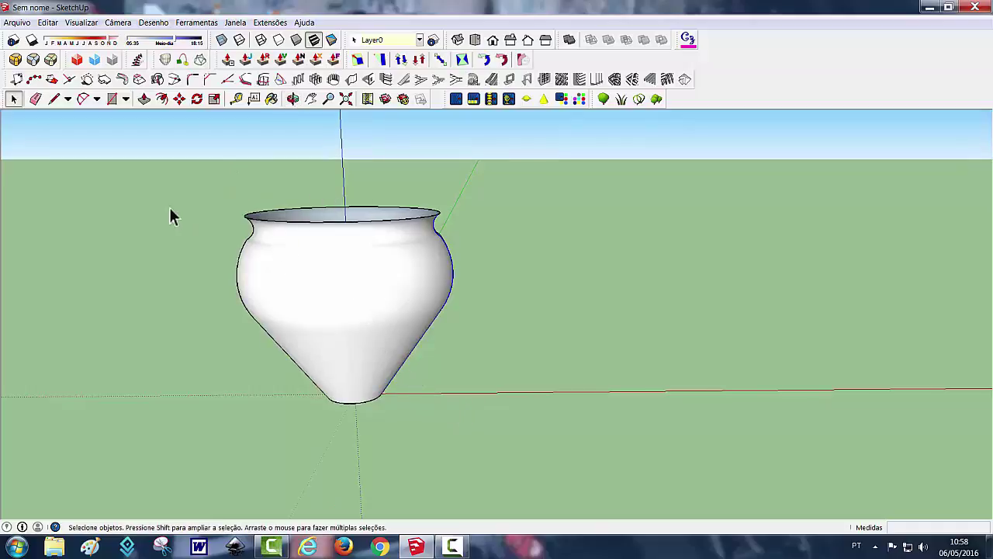
Hide the vase, add a base line from the curve's lower end to the origin, and select both.
right_click(329, 285)
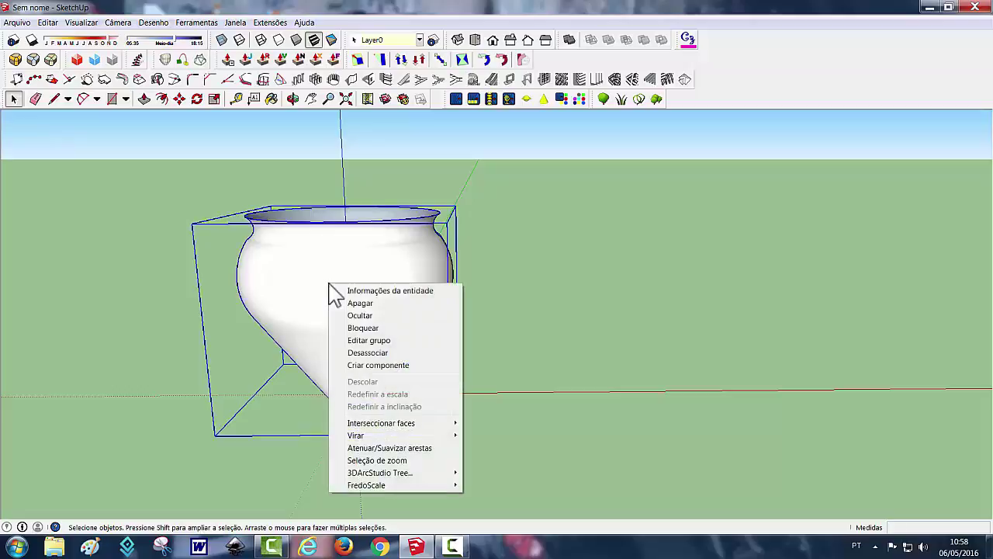
left_click(358, 314)
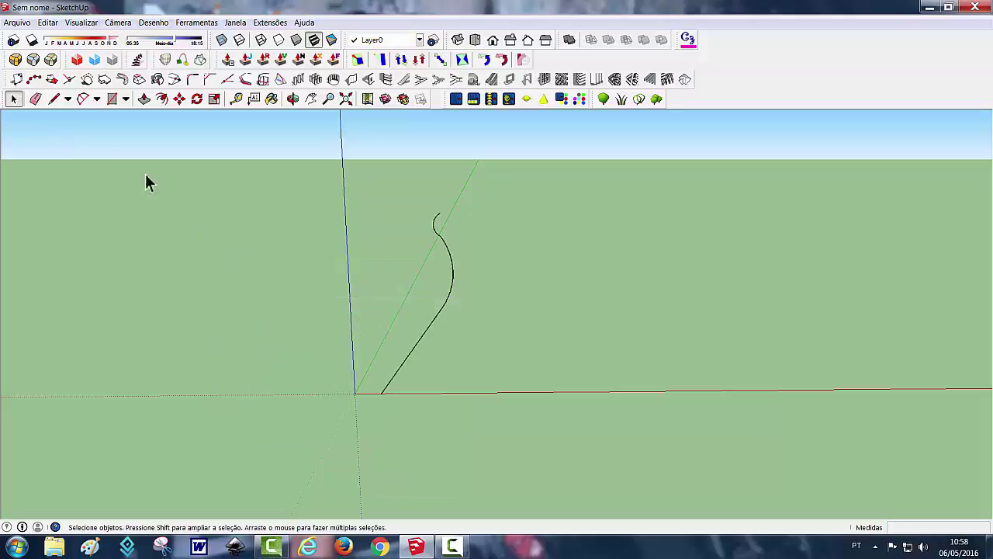
left_click(54, 99)
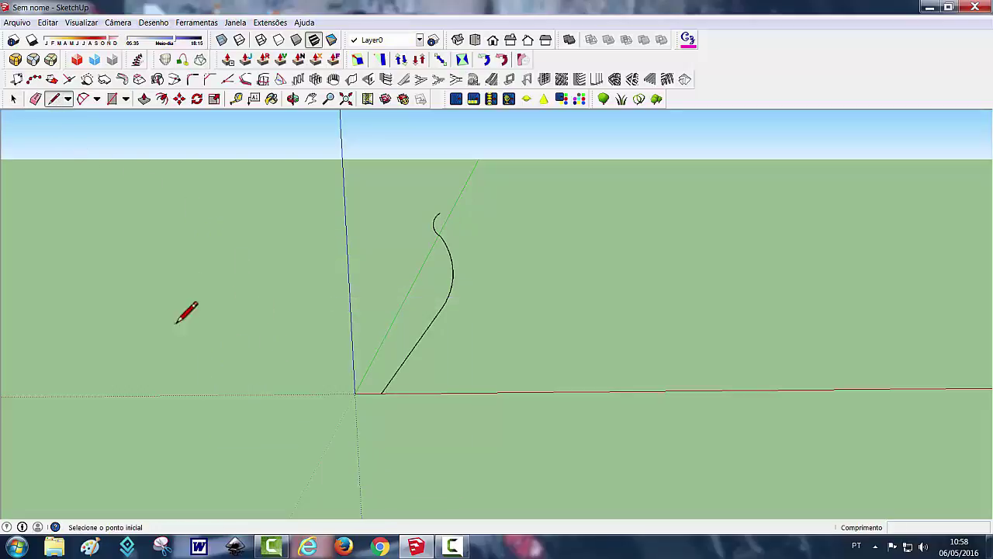
left_click(382, 393)
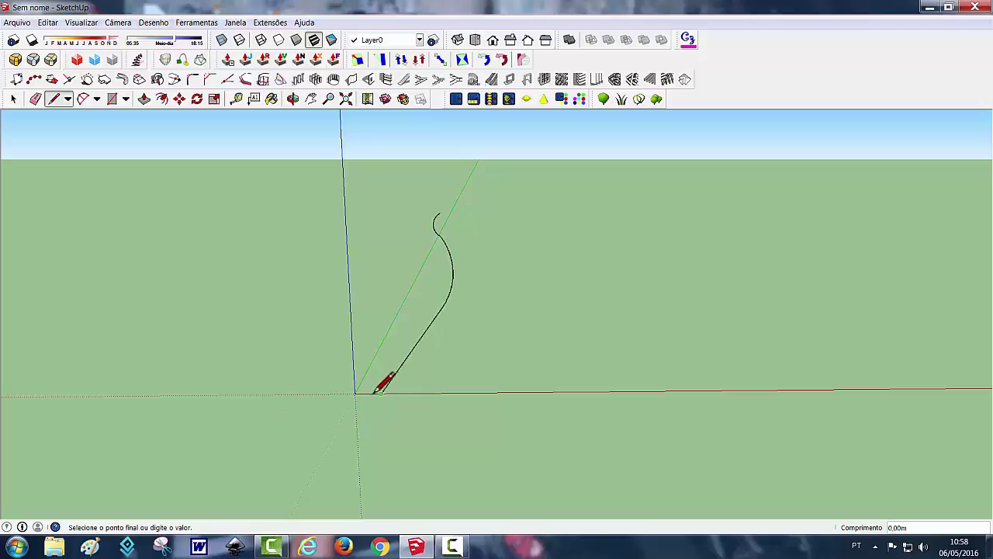
left_click(354, 393)
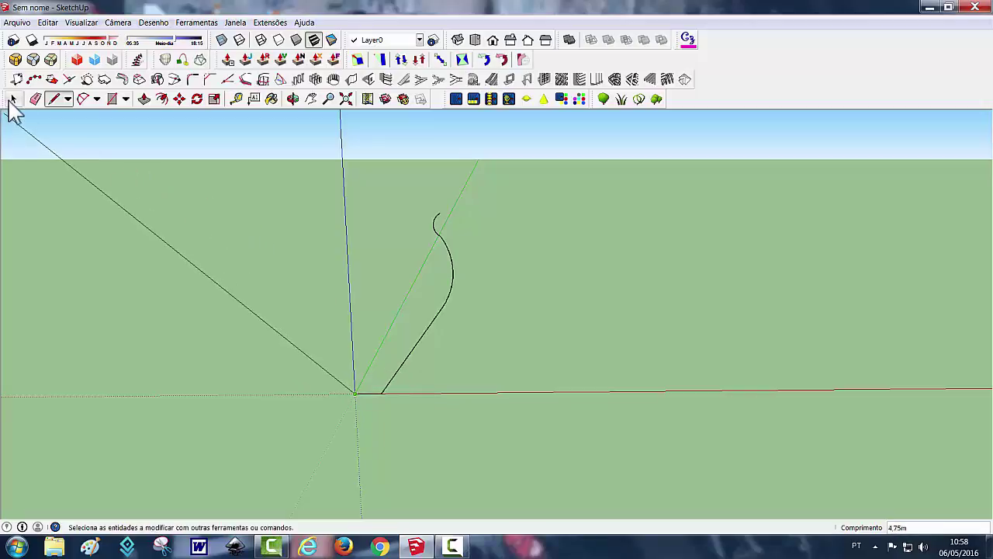
left_click(13, 98)
left_click_drag(264, 187, 517, 465)
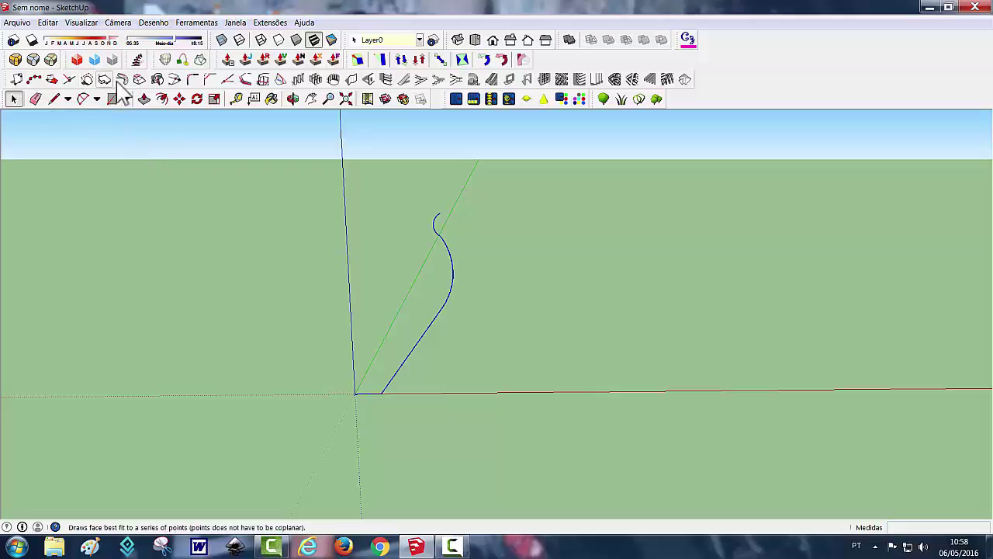
Revolve the curve and base line a full turn around the blue axis into a bulbous vase.
left_click(157, 79)
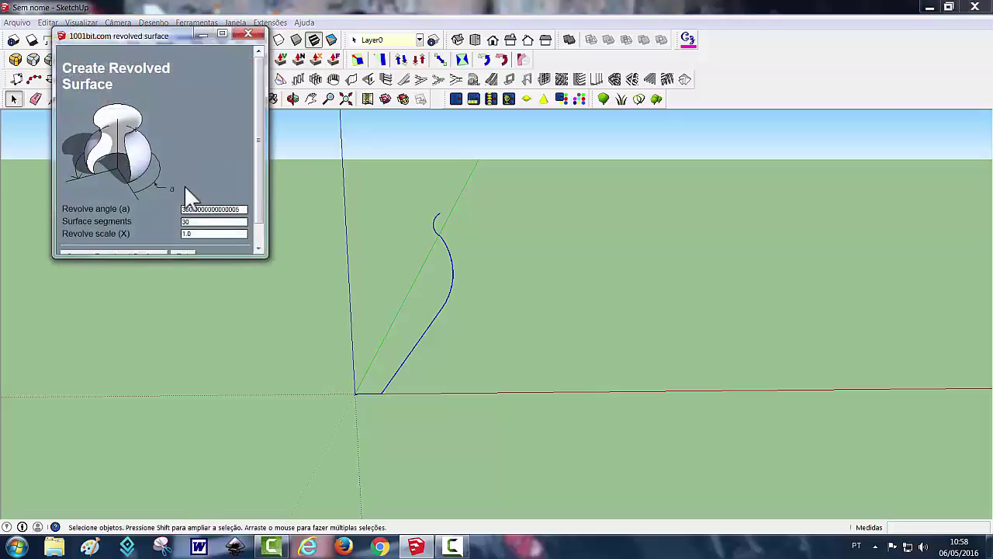
scroll(253, 186, "down", 1)
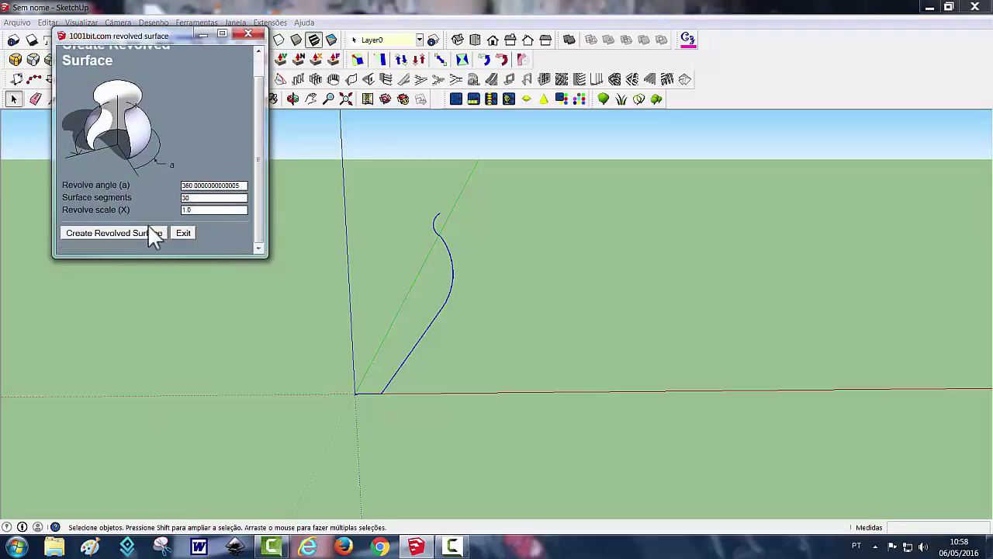
left_click(153, 234)
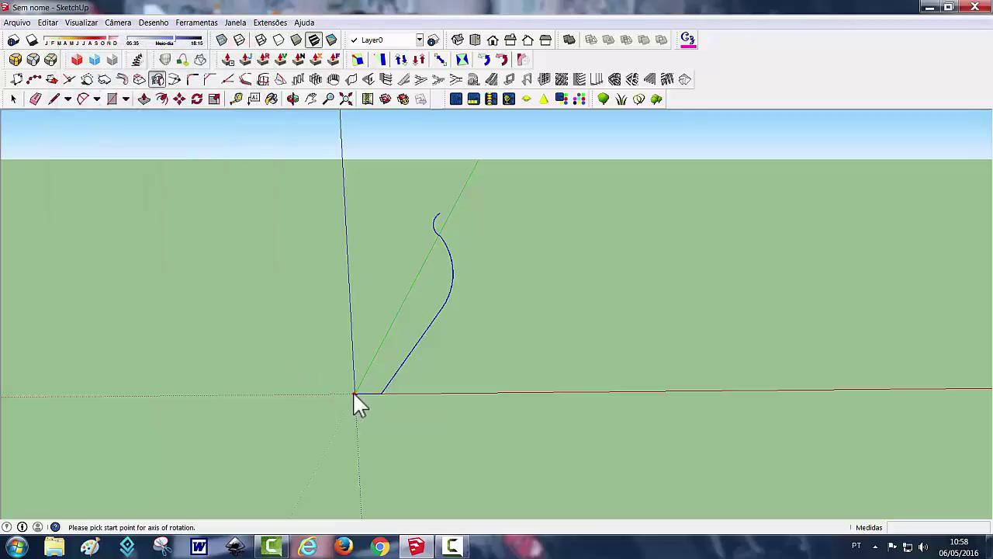
left_click(353, 393)
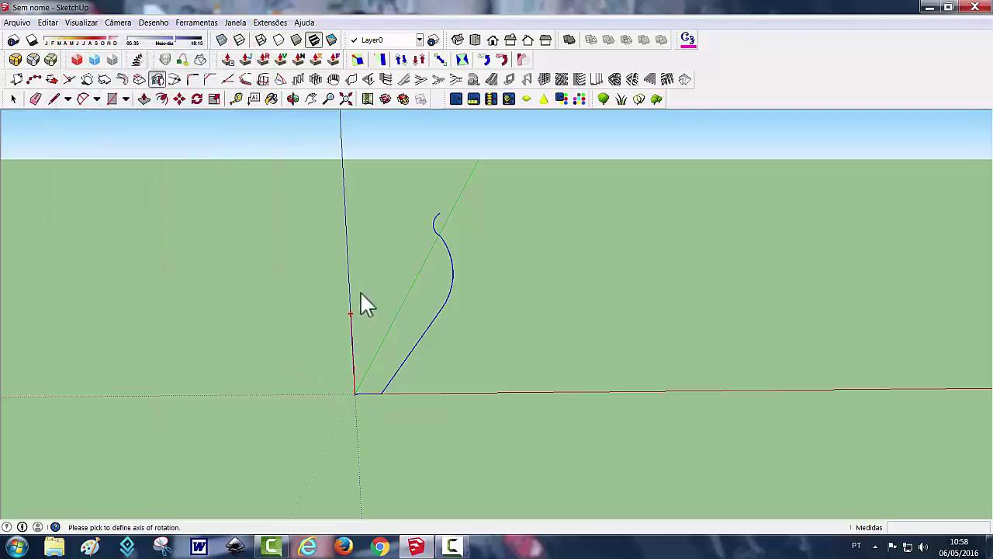
left_click(346, 196)
mouse_move(555, 291)
middle_mouse_down()
mouse_move(546, 164)
mouse_move(507, 210)
mouse_move(499, 408)
mouse_move(507, 323)
mouse_move(530, 286)
middle_mouse_up()
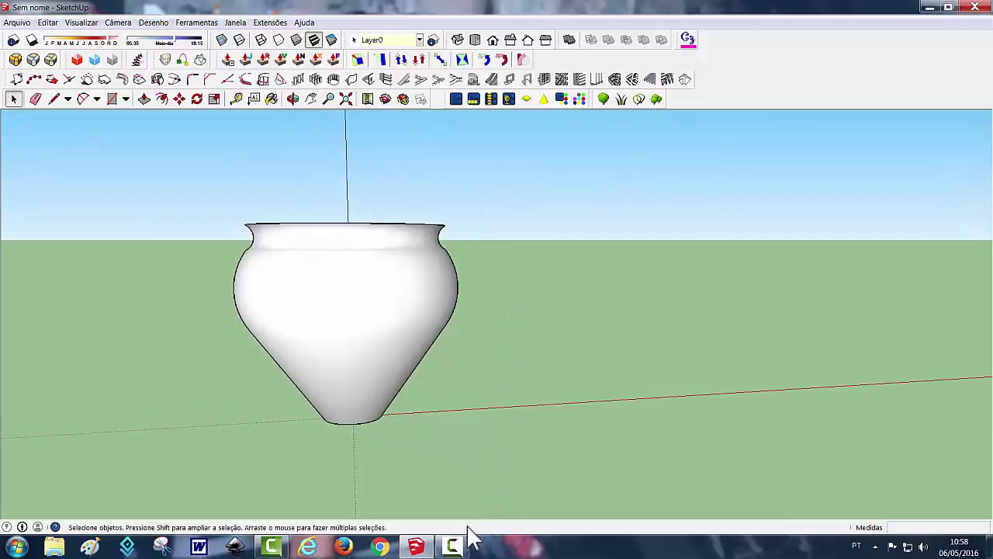
left_click(456, 546)
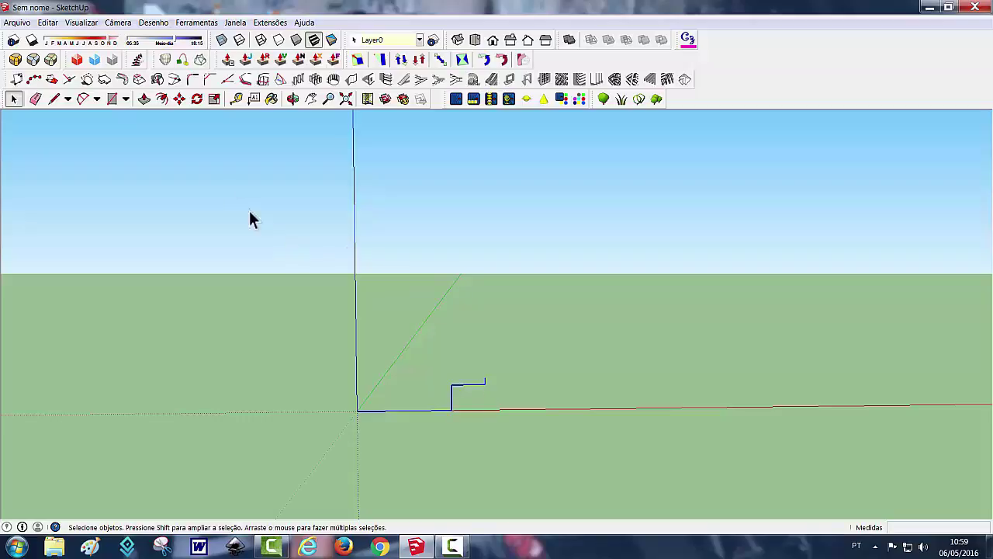
Revolve the stepped profile around the blue axis from the origin into a shallow raised-rim dish.
left_click(158, 84)
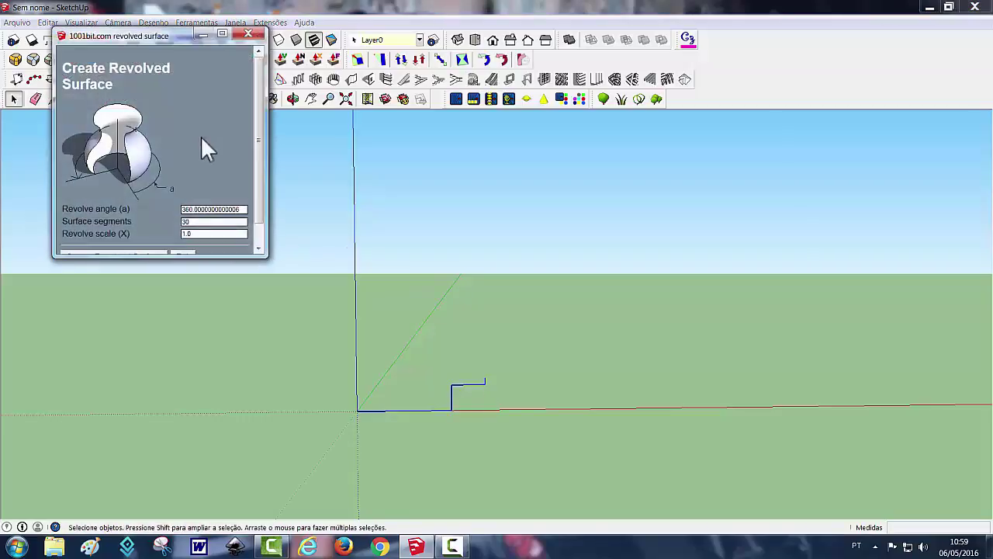
left_click_drag(259, 192, 263, 224)
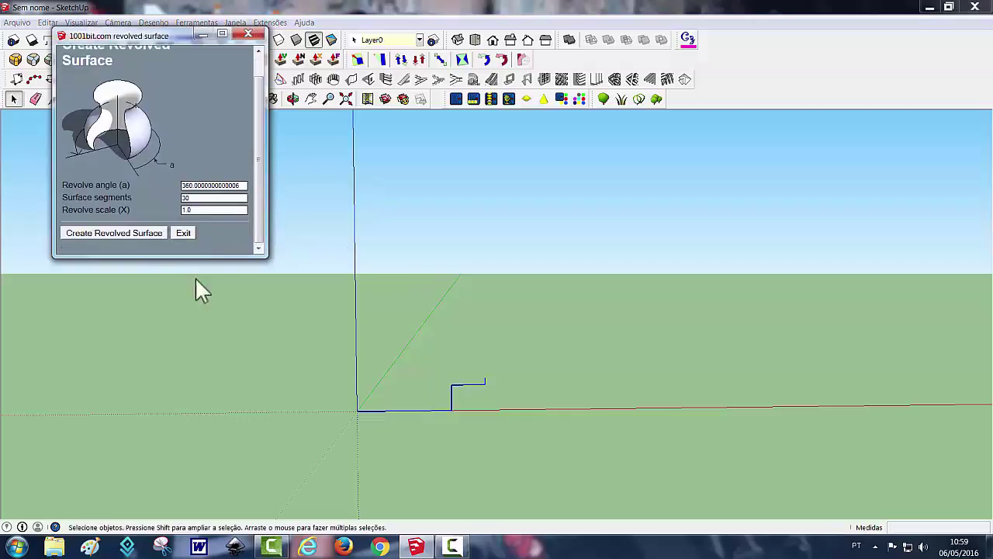
left_click(134, 232)
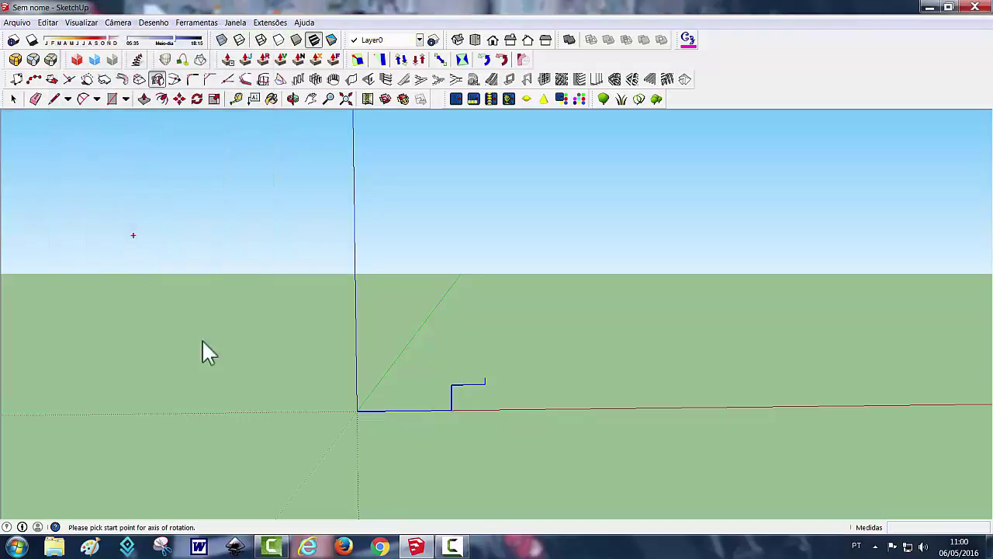
left_click(356, 410)
left_click(358, 356)
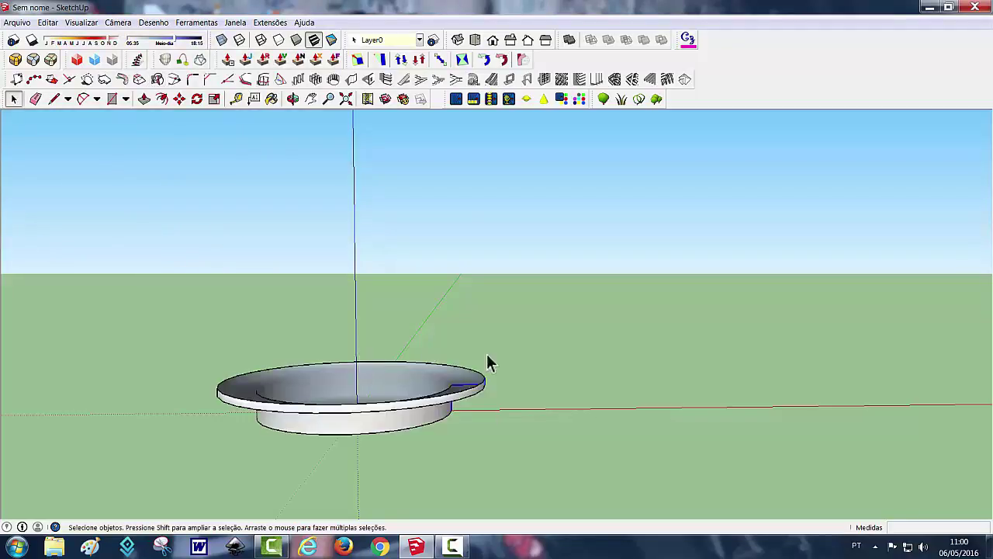
mouse_move(488, 362)
middle_mouse_down()
mouse_move(511, 458)
mouse_move(432, 448)
mouse_move(410, 414)
mouse_move(505, 439)
mouse_move(468, 286)
mouse_move(483, 237)
mouse_move(482, 384)
middle_mouse_up()
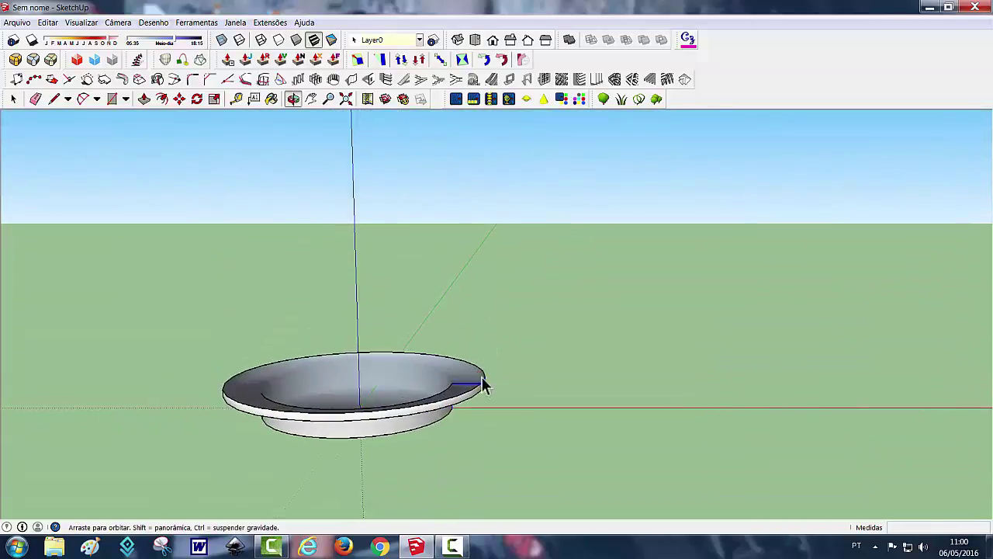
Set the 1001bit revolve angle to 1440° and Revolve scale (X) to 4.
left_click(452, 547)
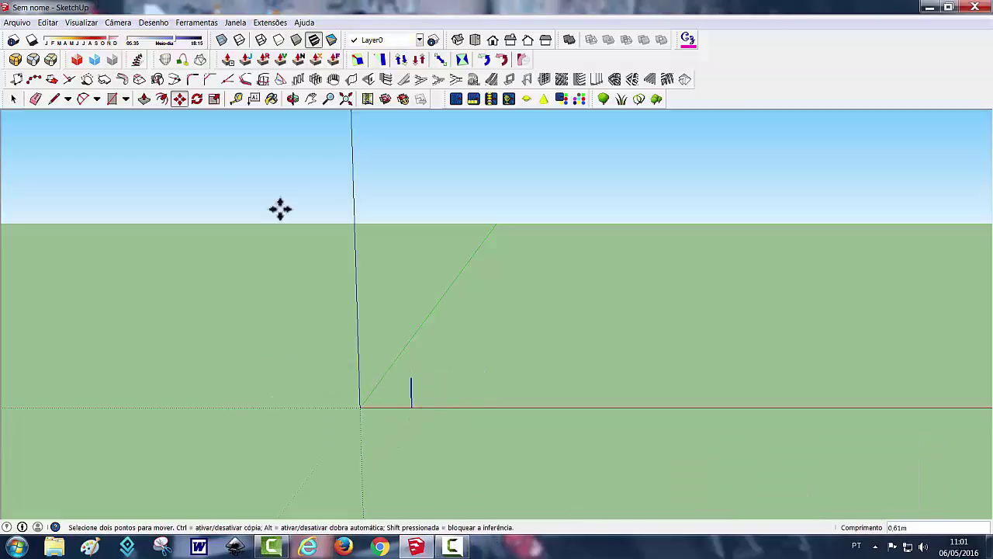
left_click(159, 80)
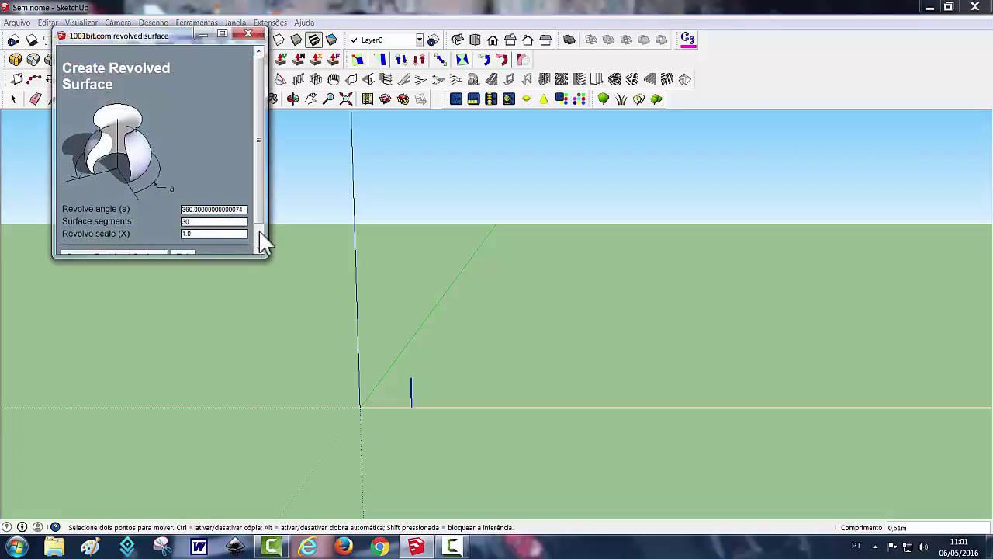
left_click_drag(259, 231, 258, 251)
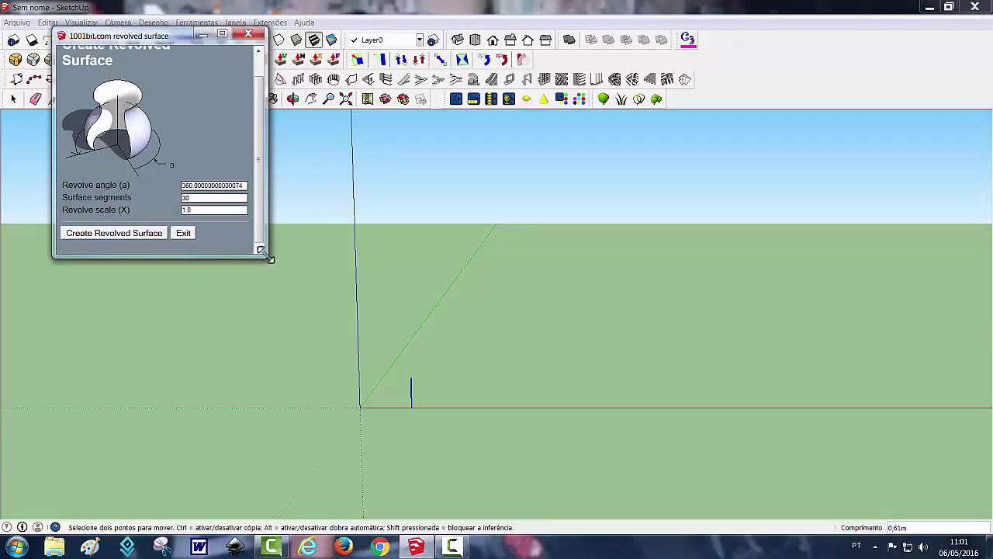
left_click(241, 184)
double_click(203, 185)
type("1")
key("BackSpace")
key("BackSpace")
key("BackSpace")
left_click(189, 211)
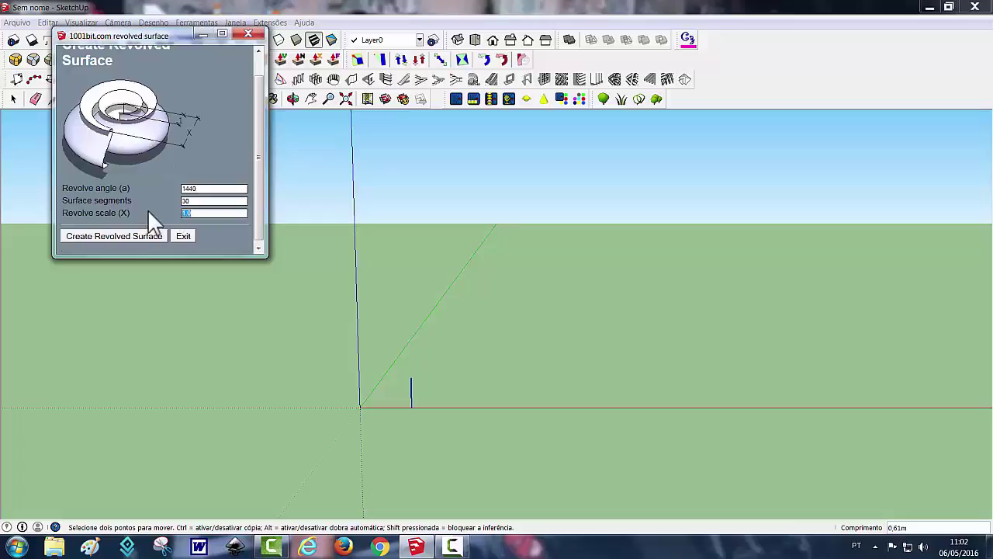
type("4")
double_click(181, 214)
Revolve the short line four turns around the blue axis into a widening spiral band, then orbit to inspect it.
left_click(131, 235)
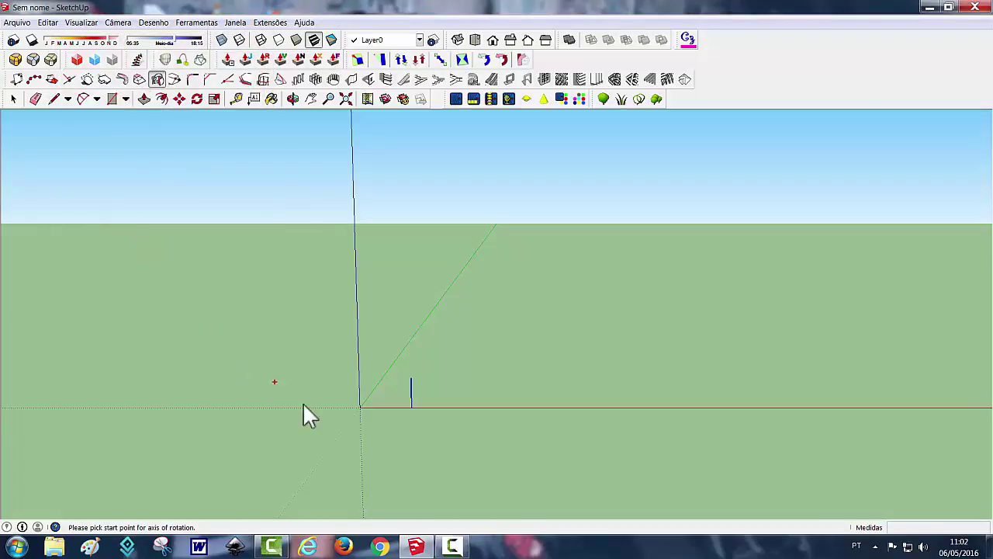
left_click(358, 408)
left_click(358, 351)
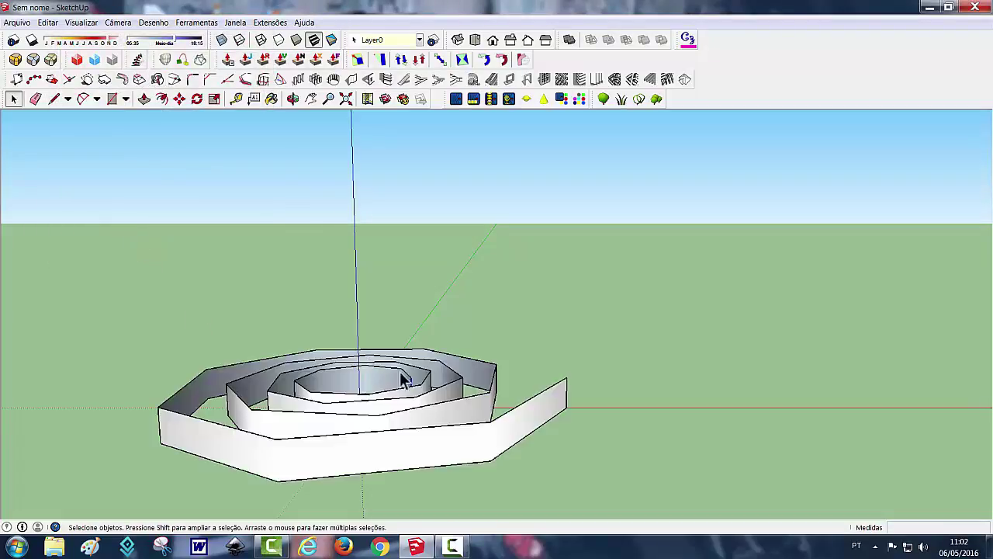
key("o")
left_click_drag(643, 317, 629, 437)
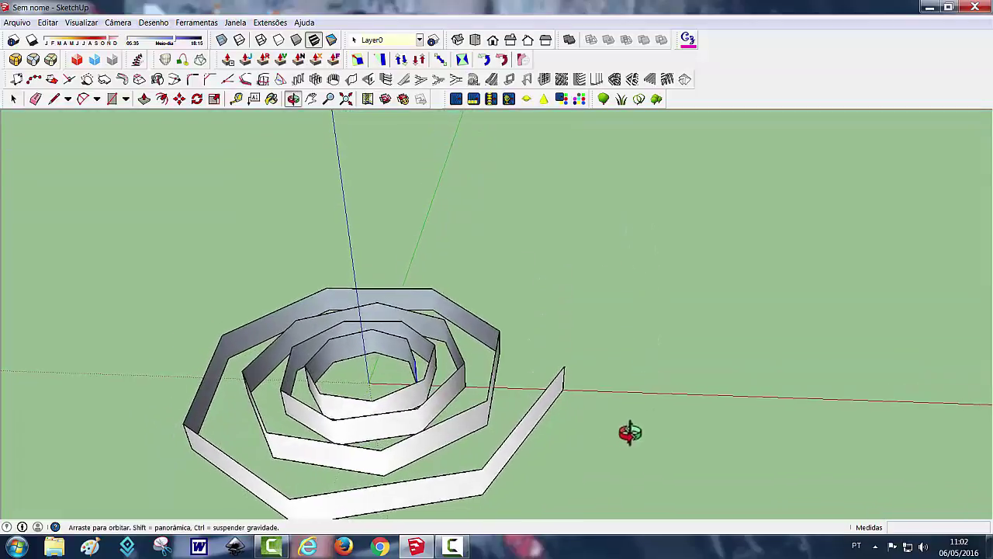
mouse_move(628, 437)
middle_mouse_down()
mouse_move(616, 361)
mouse_move(620, 383)
middle_mouse_up()
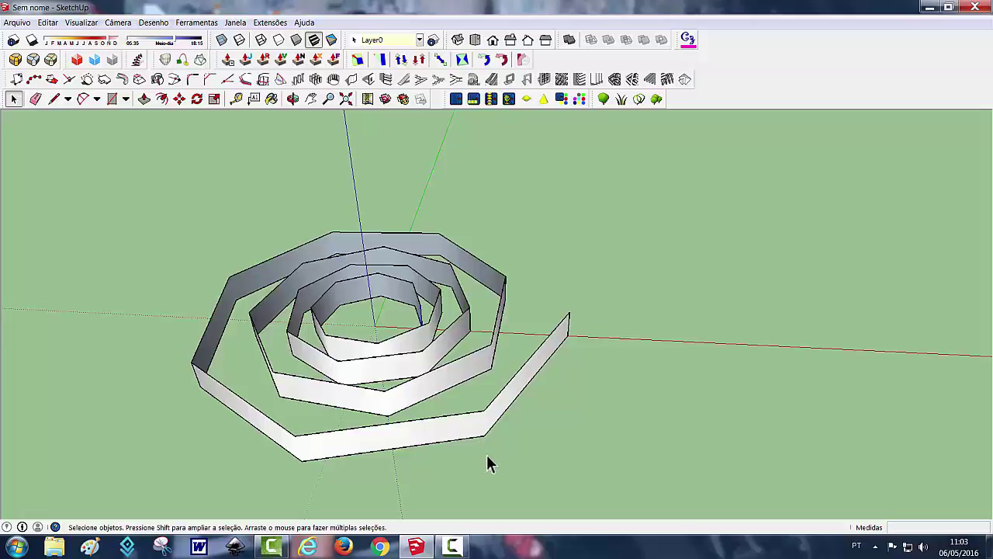
mouse_move(488, 464)
middle_mouse_down()
mouse_move(487, 444)
mouse_move(418, 443)
mouse_move(401, 488)
middle_mouse_up()
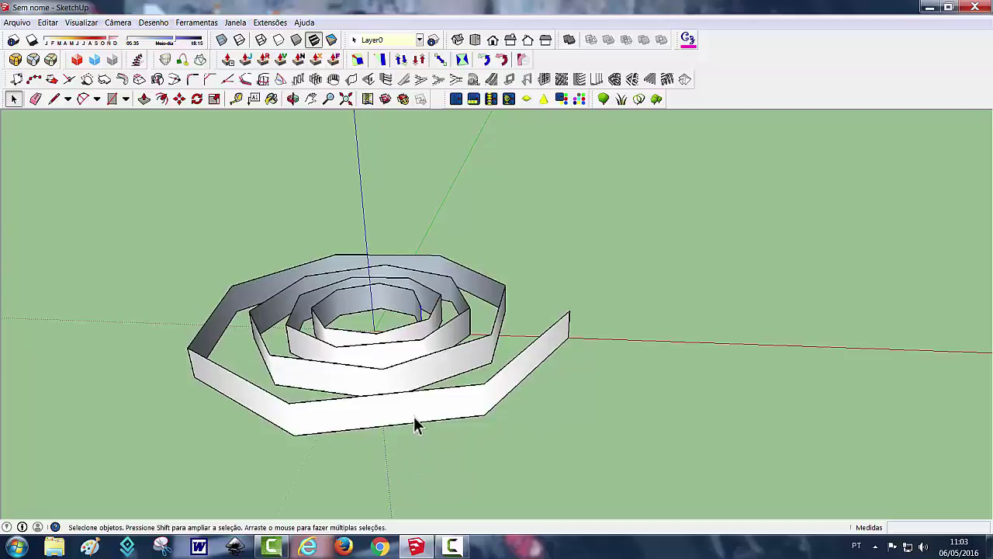
mouse_move(428, 427)
middle_mouse_down()
mouse_move(427, 472)
mouse_move(387, 466)
middle_mouse_up()
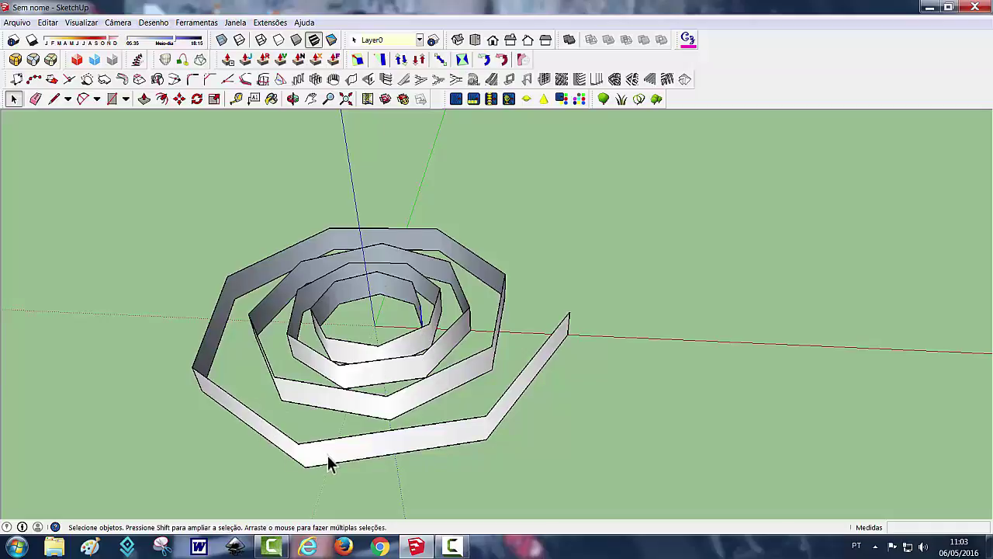
middle_click_drag(359, 498, 360, 388)
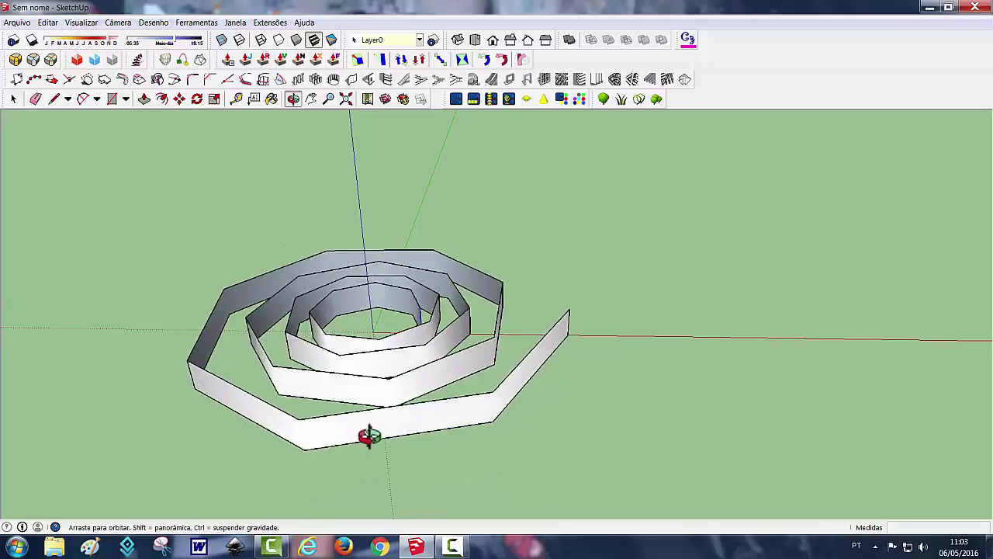
Delete the spiral group and select the short vertical line near the origin.
right_click(361, 386)
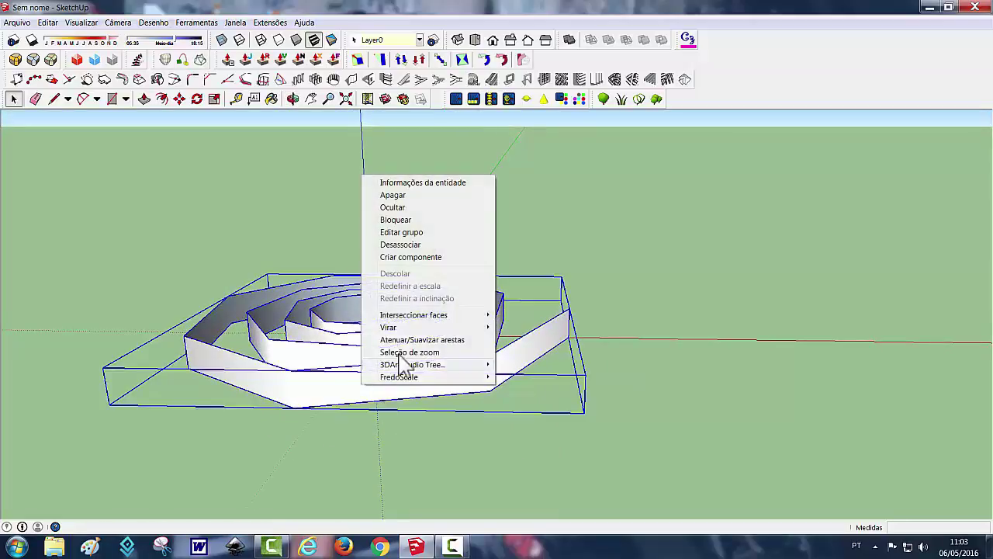
left_click(398, 197)
left_click_drag(388, 288, 461, 374)
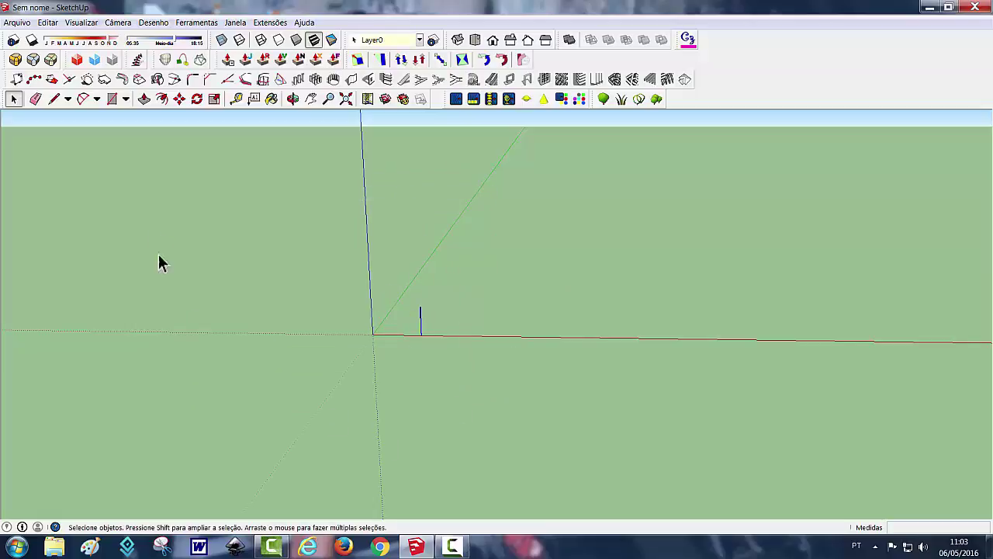
Set the revolve to 180 segments, dismiss the Windows colour-scheme prompt, and start revolving.
left_click(157, 81)
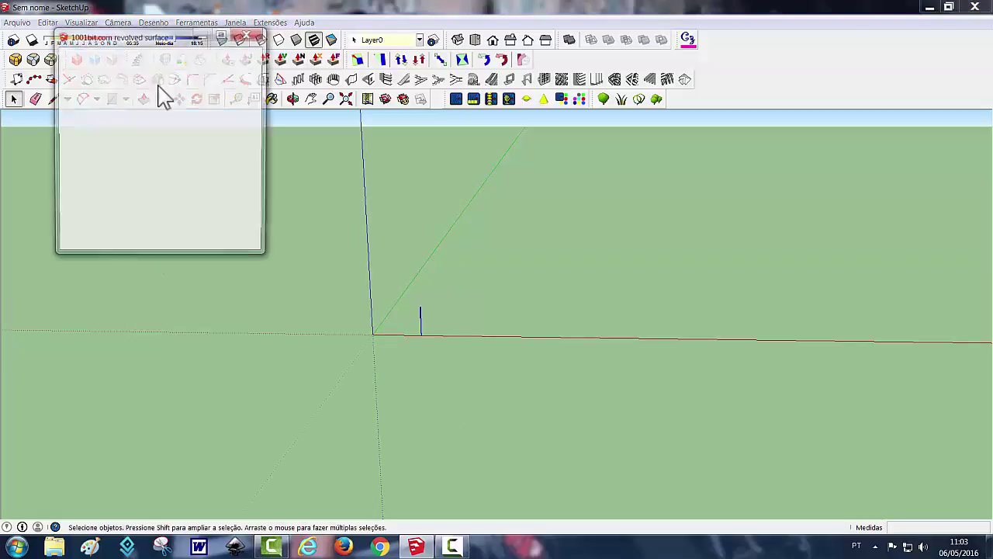
left_click(245, 37)
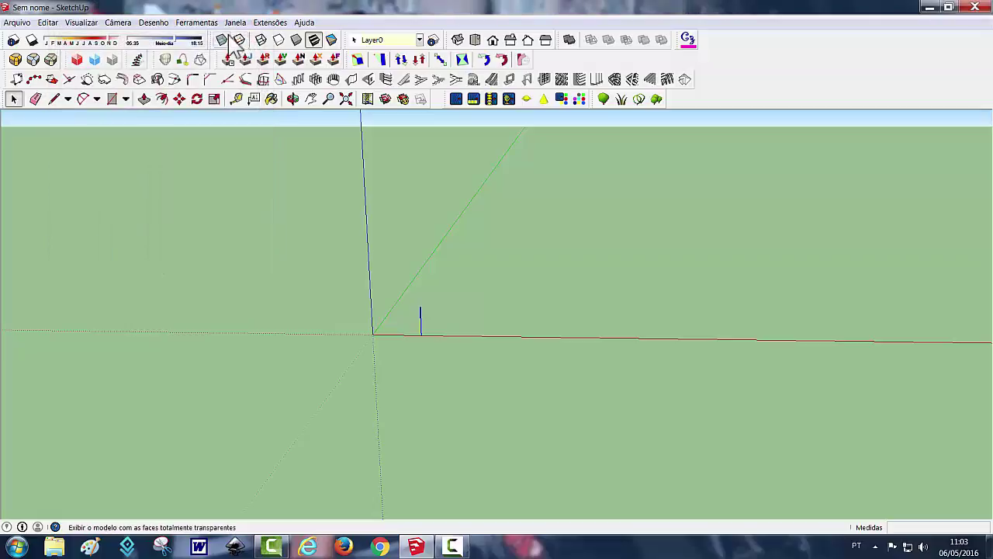
left_click(157, 80)
left_click_drag(259, 189, 259, 222)
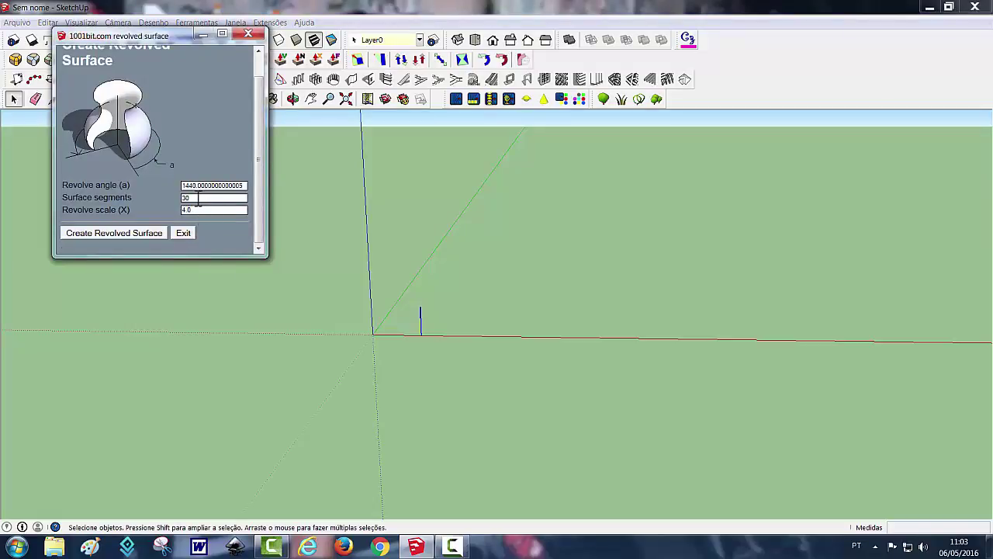
left_click_drag(193, 197, 168, 197)
type("18")
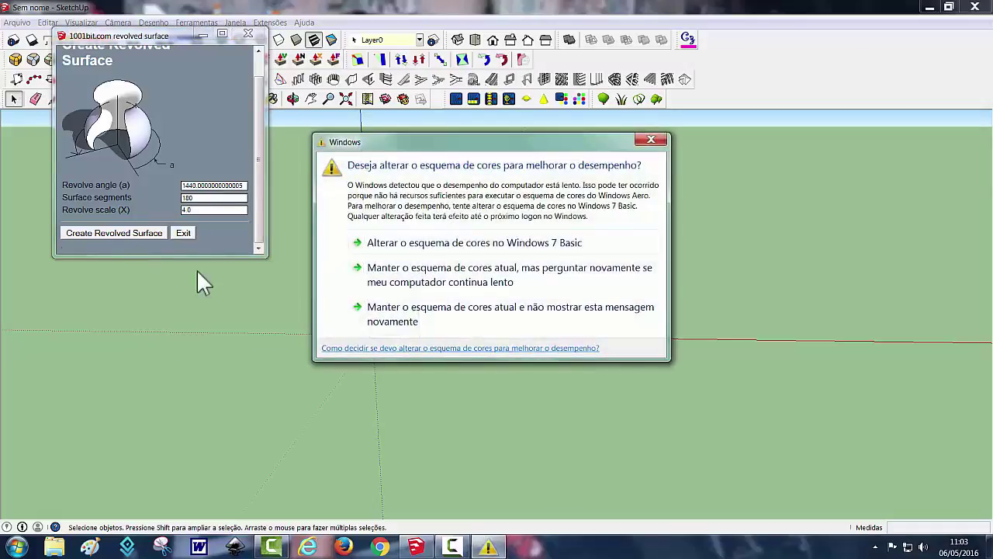
left_click(385, 315)
left_click(141, 232)
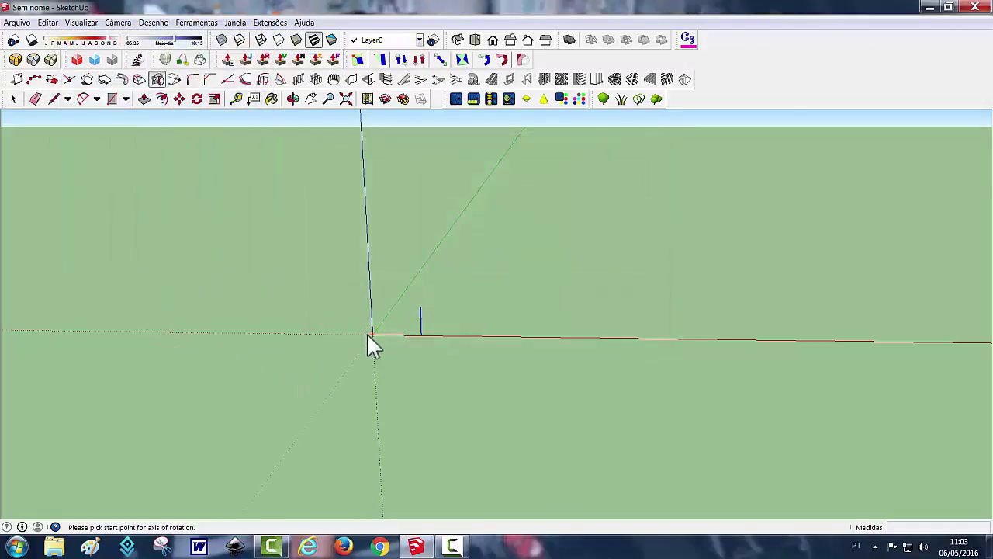
Revolve the line from the origin up the blue axis into a spiral ribbon, then open its options.
left_click(371, 335)
left_click(369, 275)
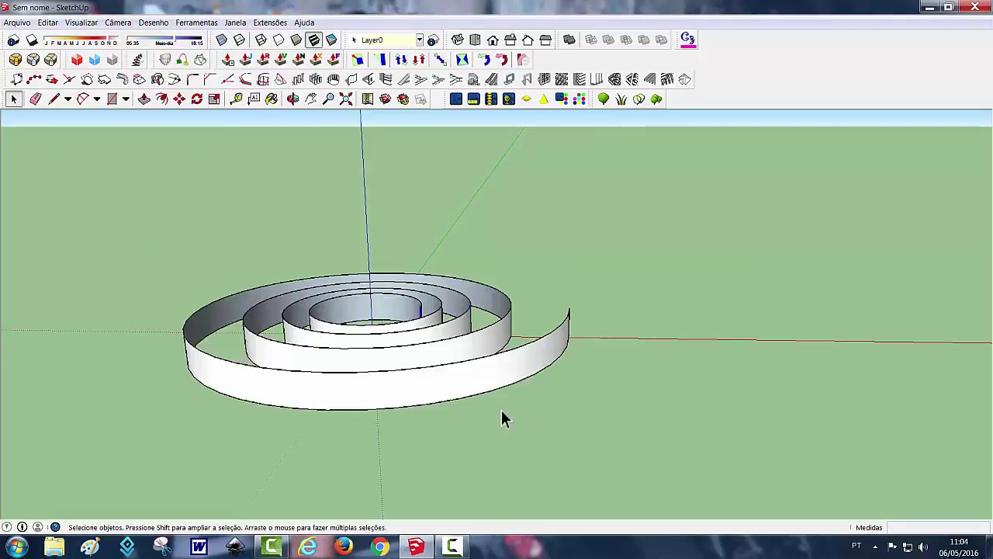
mouse_move(505, 417)
middle_mouse_down()
mouse_move(518, 492)
mouse_move(497, 431)
middle_mouse_up()
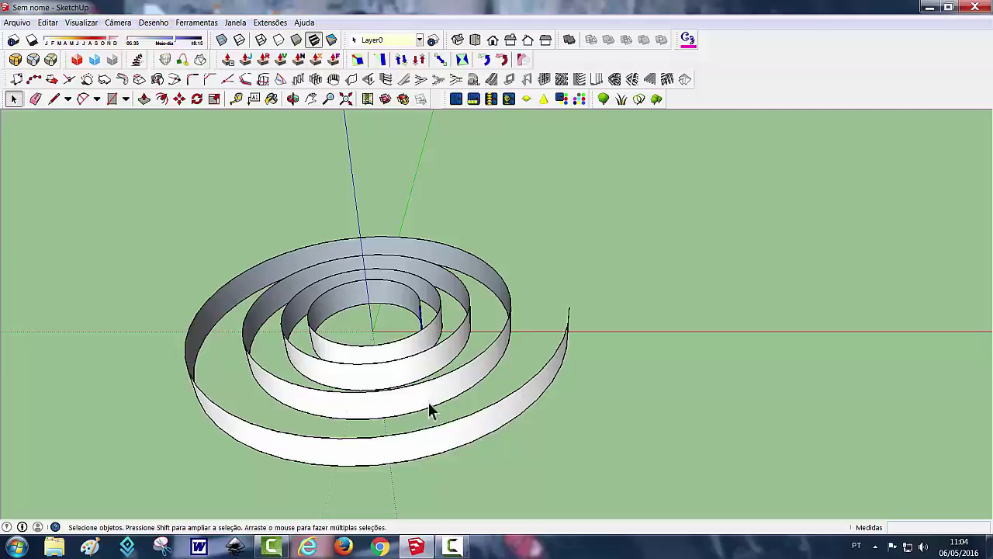
right_click(454, 433)
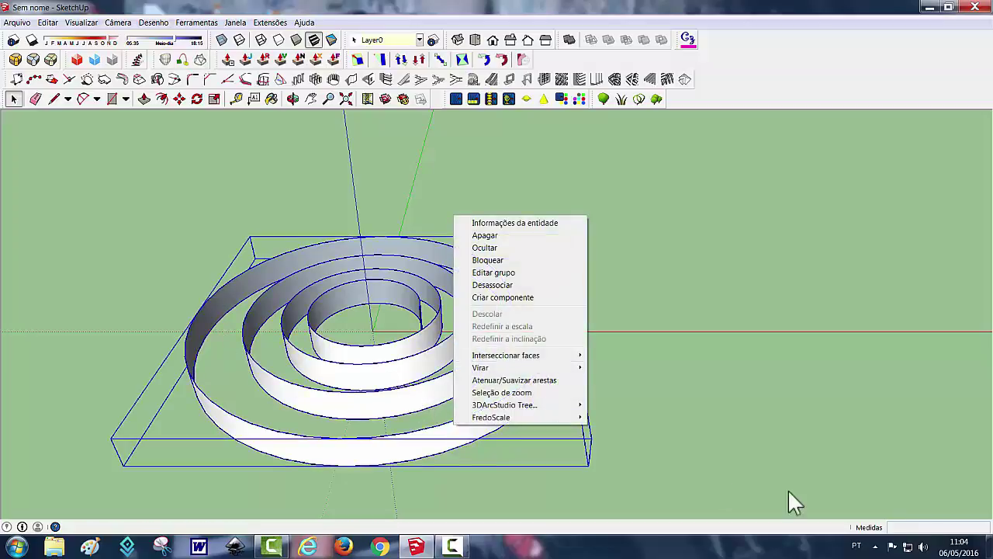
left_click(453, 546)
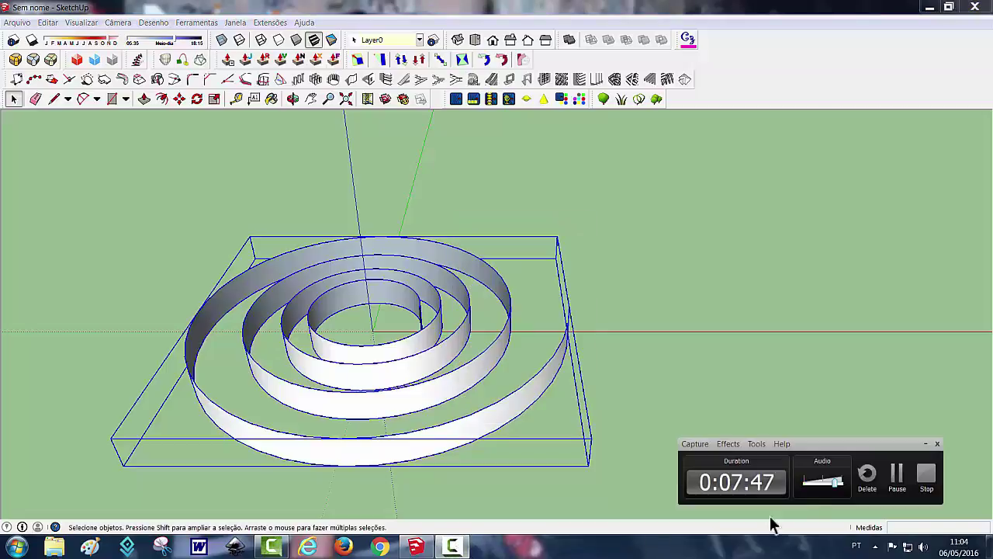
left_click(896, 477)
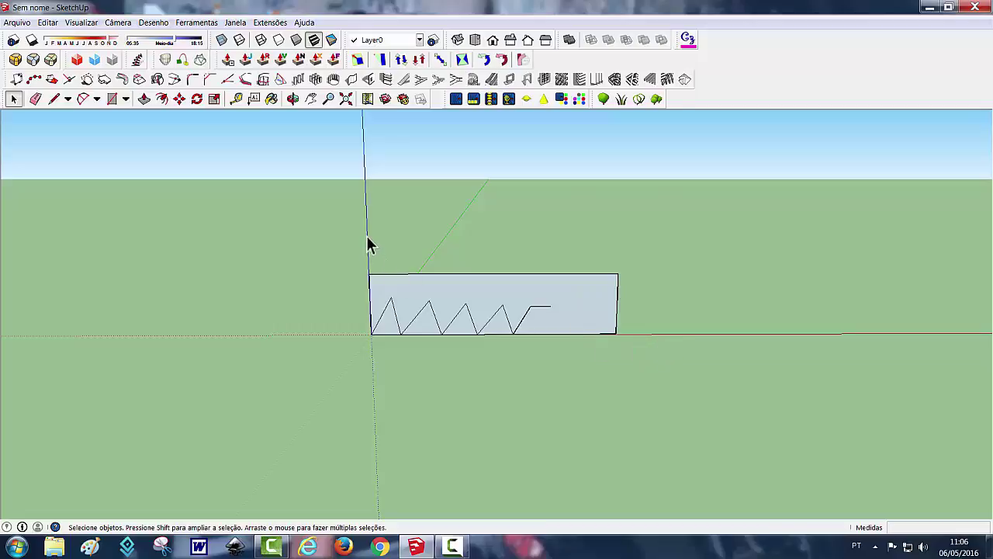
Erase the panel's face and its bottom, right and top edges, keeping the zigzag line.
left_click(35, 98)
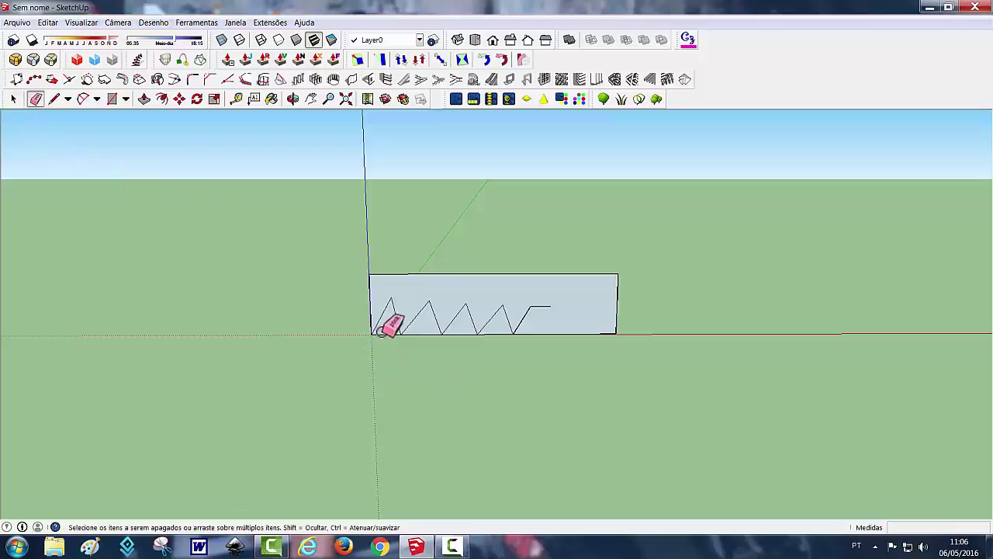
mouse_move(387, 347)
left_mouse_down()
mouse_move(566, 343)
mouse_move(590, 334)
left_mouse_up()
left_click(617, 302)
left_click(589, 274)
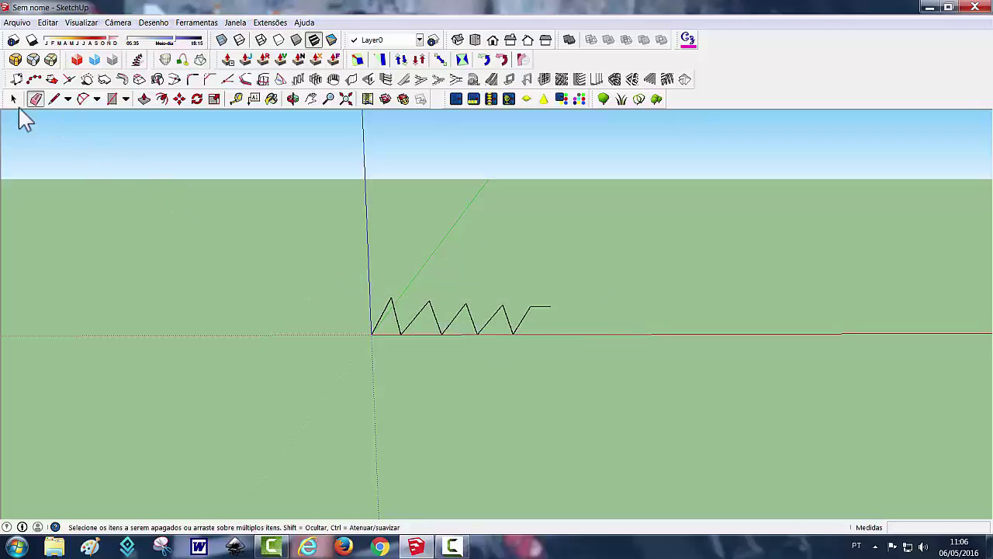
left_click(13, 99)
key("e")
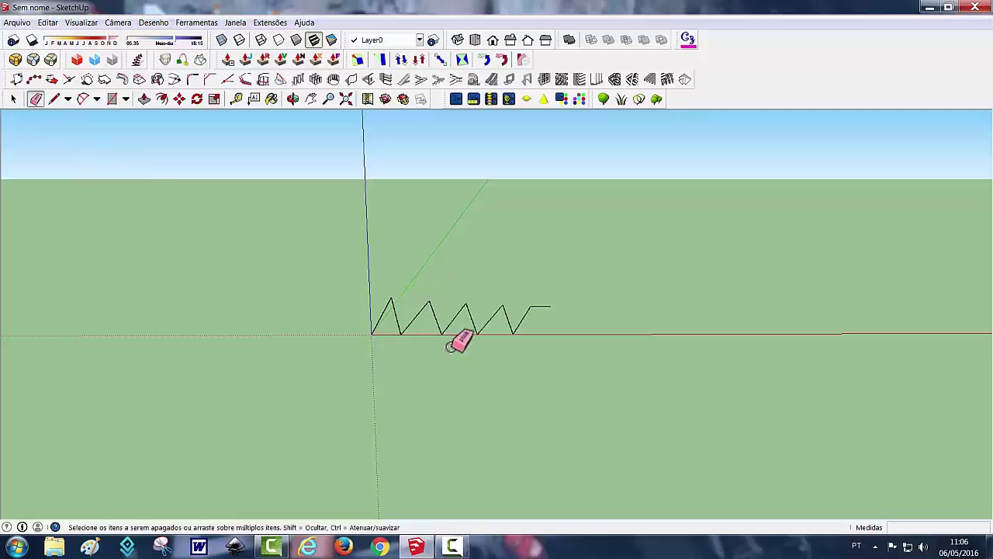
left_click(13, 100)
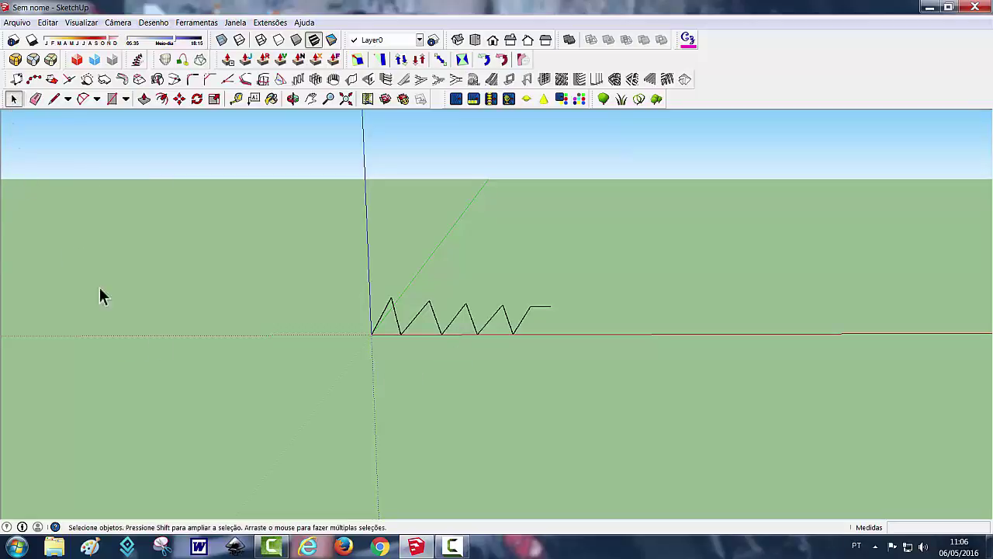
Window-select the zigzag and set the revolve to 360°, 30 segments and scale 1.
left_click_drag(327, 262, 627, 374)
left_click(156, 79)
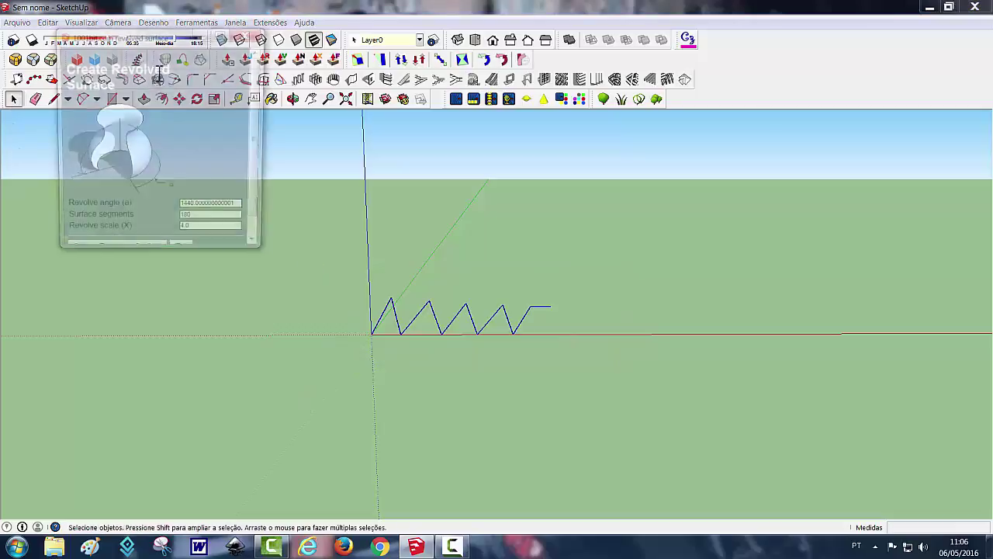
scroll(262, 242, "down", 2)
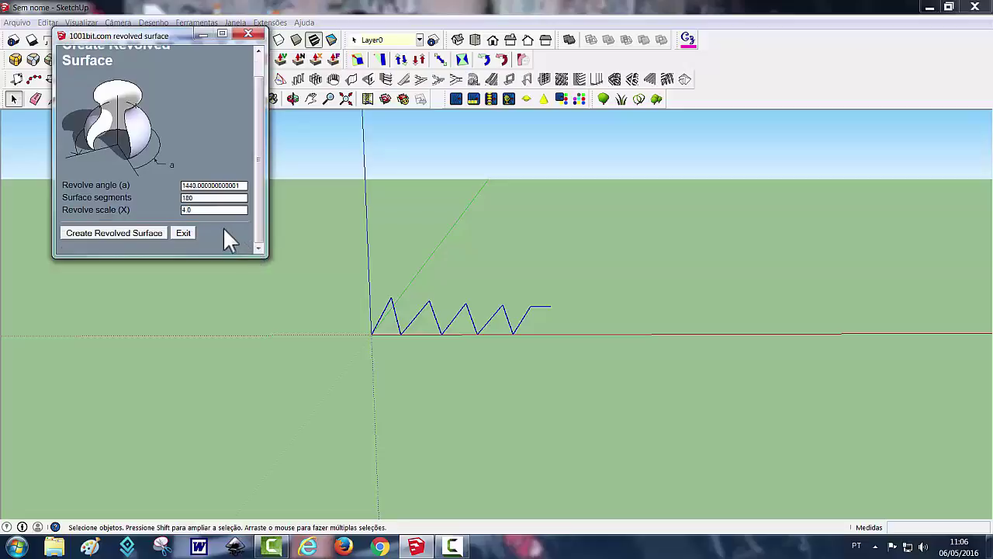
double_click(222, 186)
type("3")
type("0")
type("0")
key("Tab")
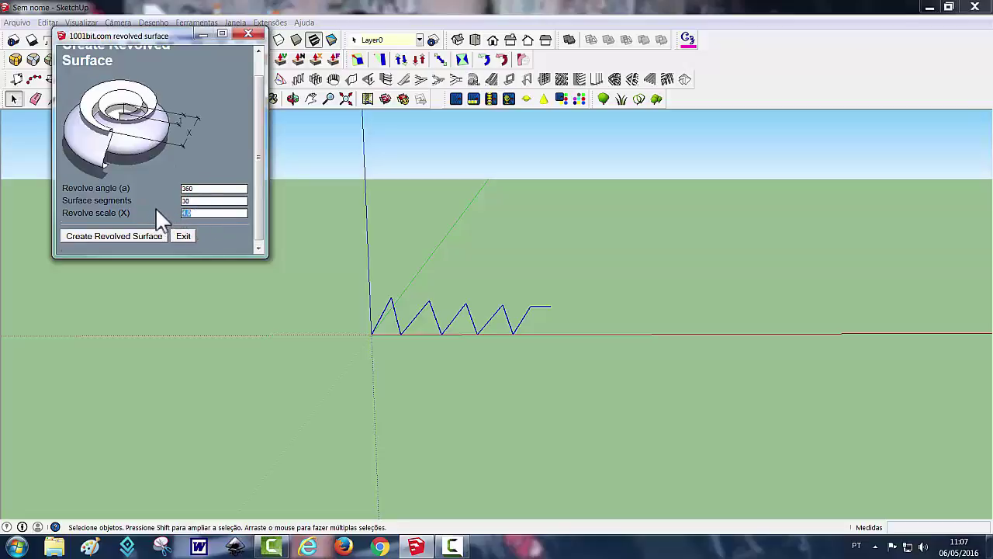
type("1")
Revolve the zigzag about the vertical axis at the origin into a ridged dish.
left_click(139, 236)
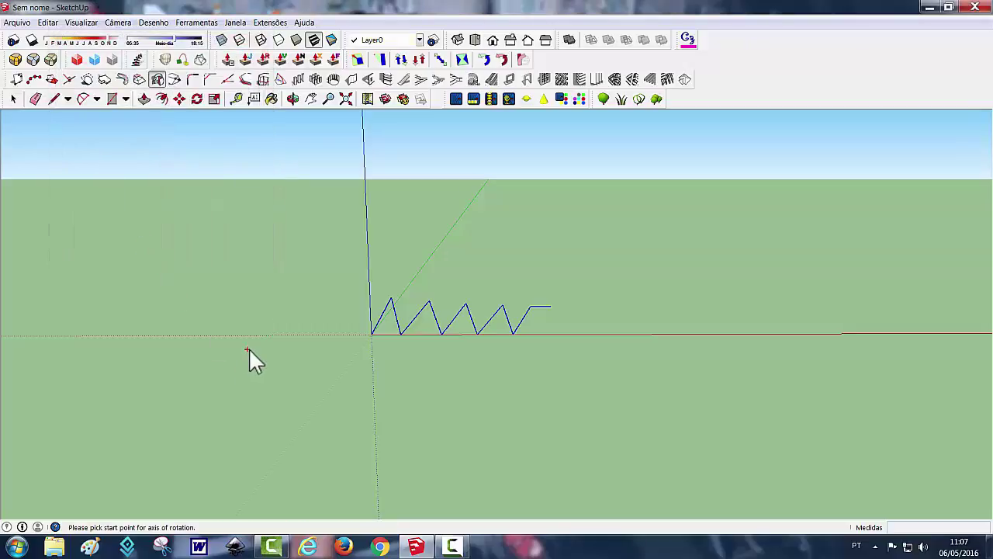
left_click(372, 321)
left_click(370, 278)
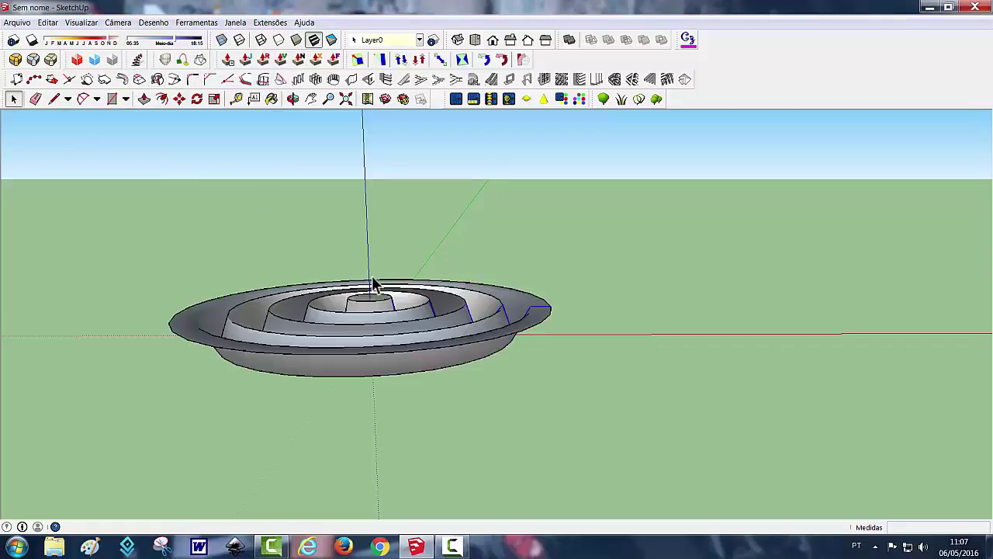
mouse_move(515, 224)
middle_mouse_down()
mouse_move(570, 397)
mouse_move(561, 339)
mouse_move(572, 277)
mouse_move(569, 376)
mouse_move(533, 342)
mouse_move(525, 277)
mouse_move(534, 262)
mouse_move(585, 239)
mouse_move(643, 240)
mouse_move(665, 170)
middle_mouse_up()
mouse_move(646, 330)
middle_mouse_down()
mouse_move(644, 188)
mouse_move(630, 311)
mouse_move(581, 306)
mouse_move(581, 339)
mouse_move(519, 256)
mouse_move(600, 187)
mouse_move(625, 461)
mouse_move(582, 461)
mouse_move(488, 408)
mouse_move(457, 442)
mouse_move(463, 457)
mouse_move(488, 461)
middle_mouse_up()
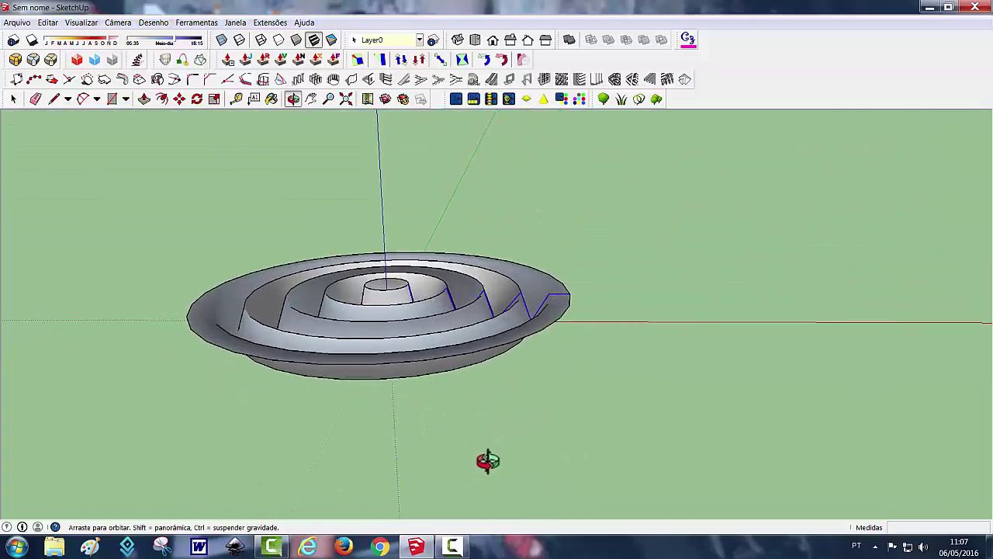
Delete the ridged dish and select the remaining zigzag profile.
right_click(466, 355)
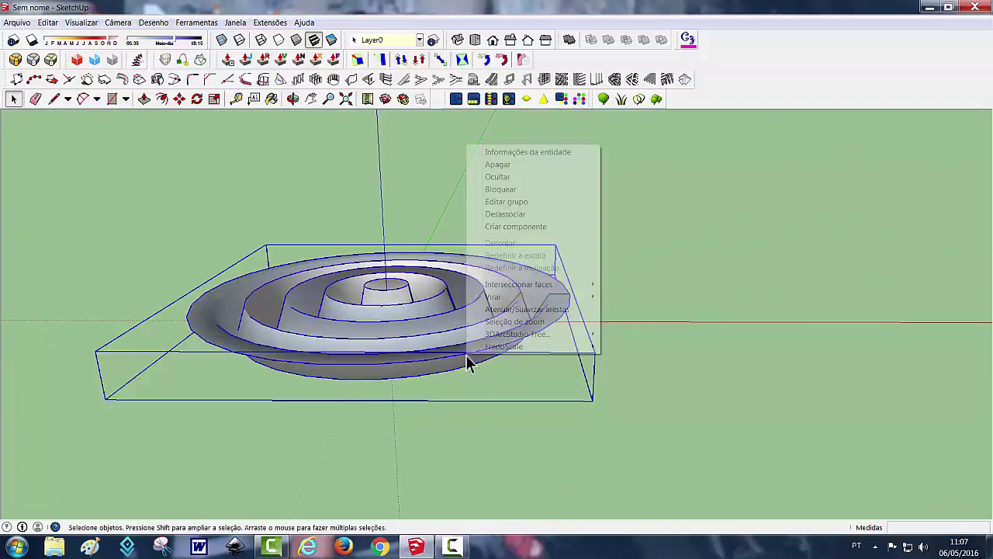
left_click(428, 336)
right_click(428, 336)
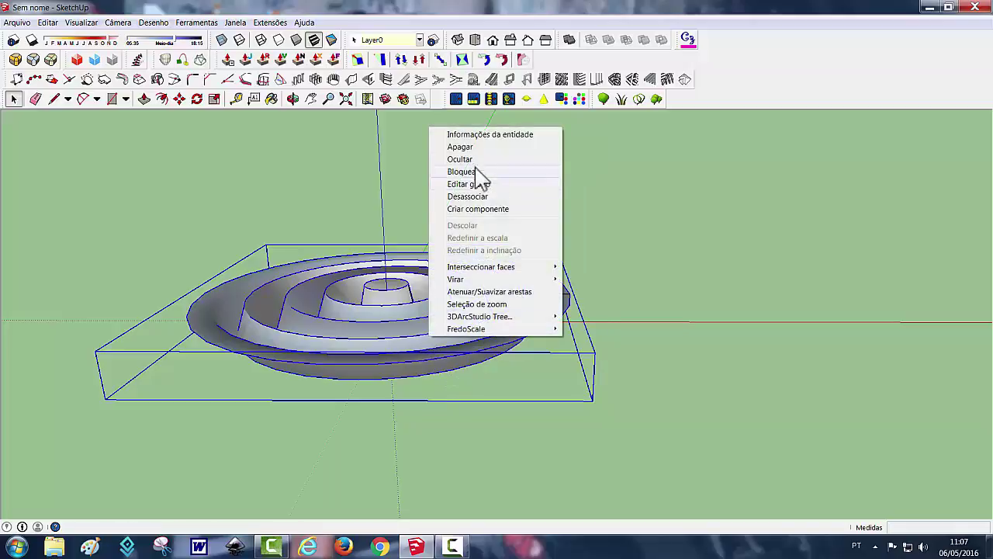
left_click(470, 147)
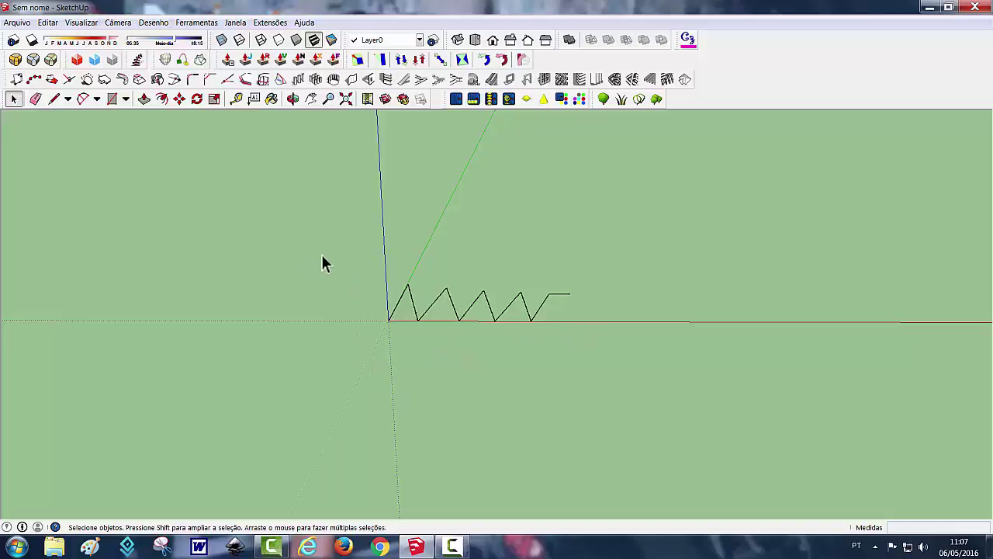
left_click_drag(321, 255, 654, 352)
Move the zigzag 0.41 m along the red axis away from the axis.
left_click(178, 98)
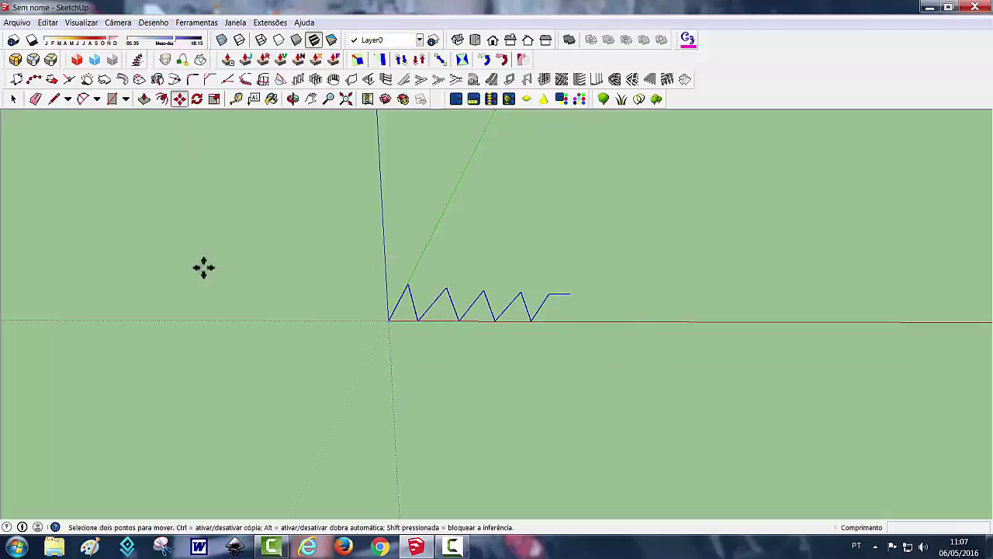
left_click(427, 340)
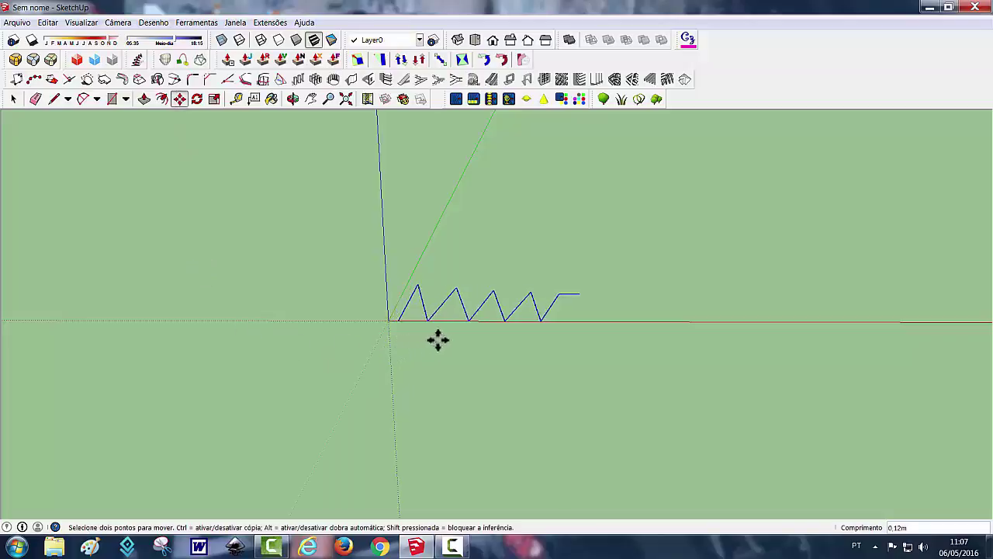
left_click(462, 339)
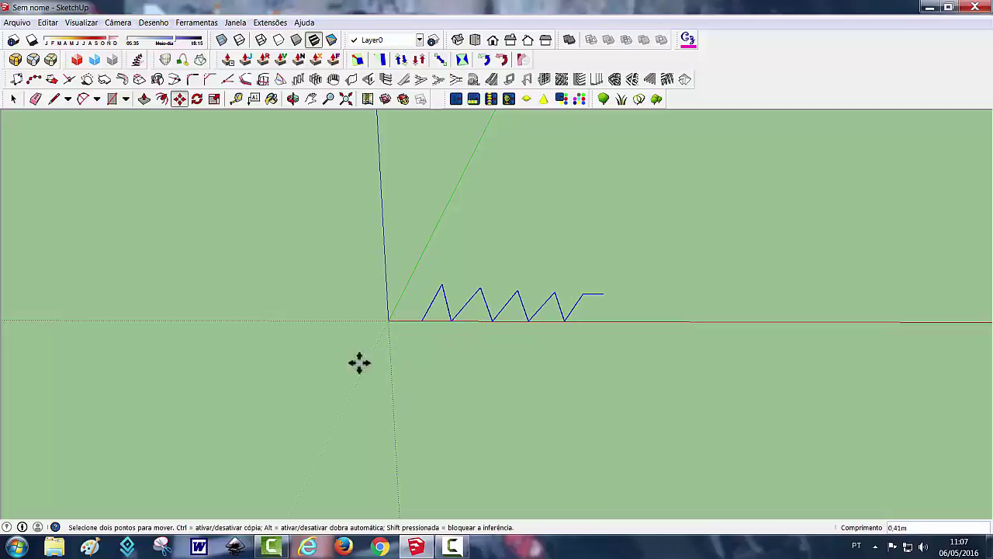
Revolve the shifted zigzag into a ridged ring dish with an open centre.
left_click(158, 79)
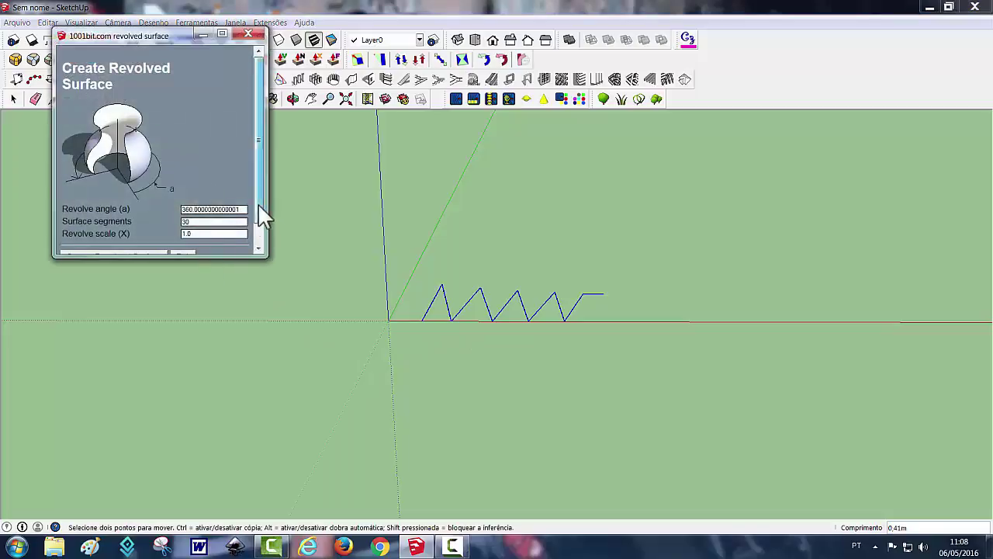
left_click_drag(262, 215, 264, 249)
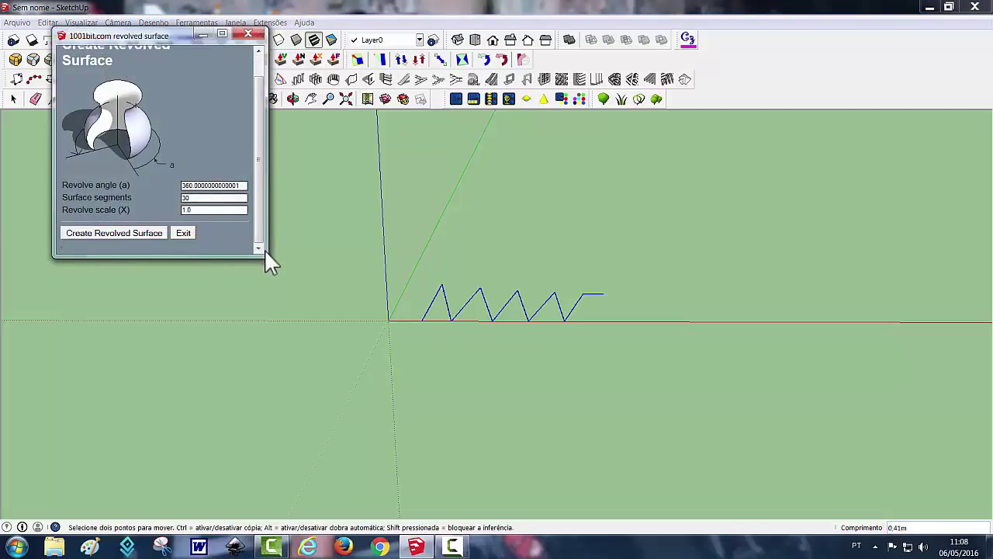
left_click(122, 232)
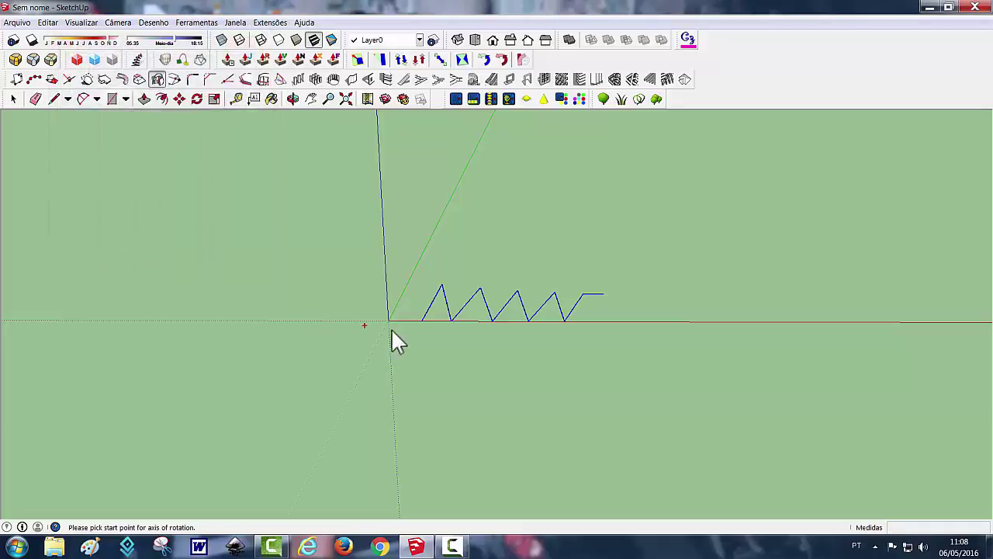
left_click(385, 254)
middle_click_drag(507, 379, 454, 366)
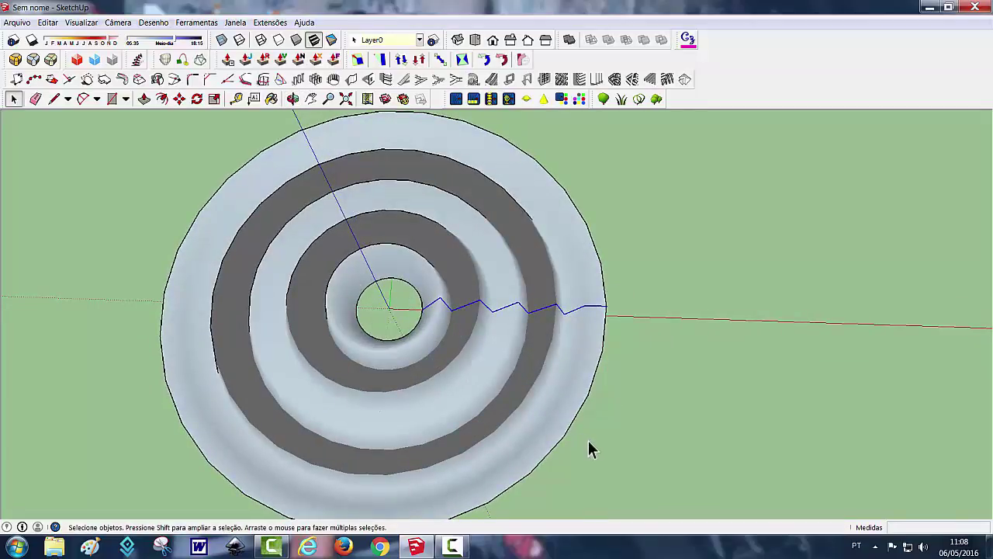
Orbit around the ring-shaped dish to view it from the side, below and above.
mouse_move(588, 443)
middle_mouse_down()
mouse_move(598, 337)
mouse_move(556, 359)
mouse_move(545, 417)
mouse_move(552, 281)
middle_mouse_up()
mouse_move(572, 390)
middle_mouse_down()
mouse_move(588, 333)
mouse_move(579, 517)
middle_mouse_up()
middle_click_drag(592, 333, 579, 496)
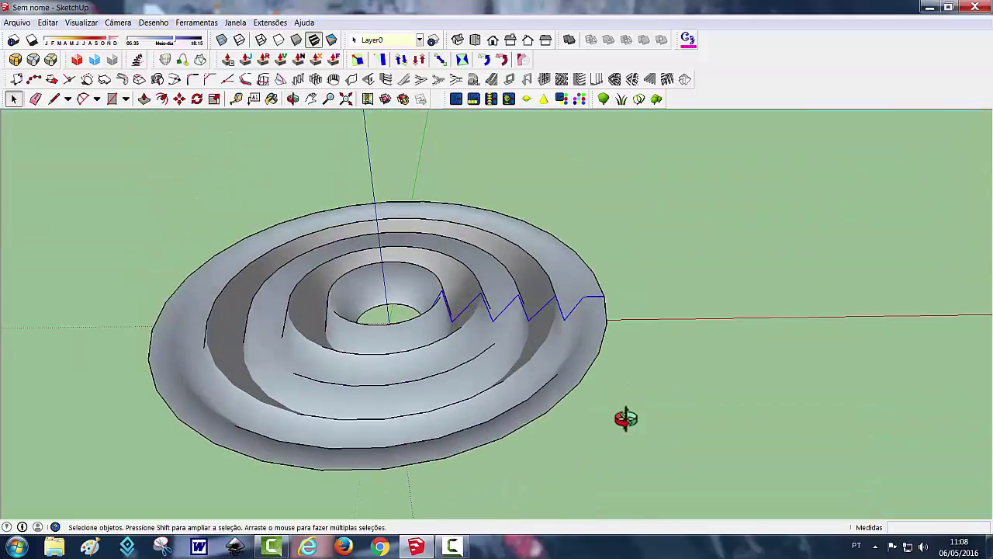
mouse_move(625, 419)
middle_mouse_down()
mouse_move(603, 458)
mouse_move(650, 308)
mouse_move(505, 365)
middle_mouse_up()
Delete the ring-shaped dish, leaving only the zigzag profile.
right_click(475, 341)
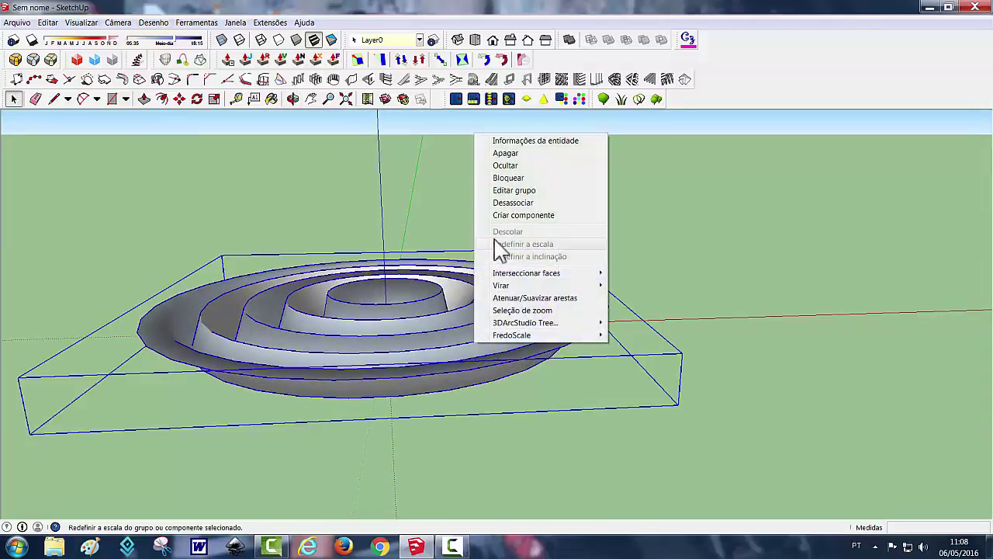
left_click(515, 153)
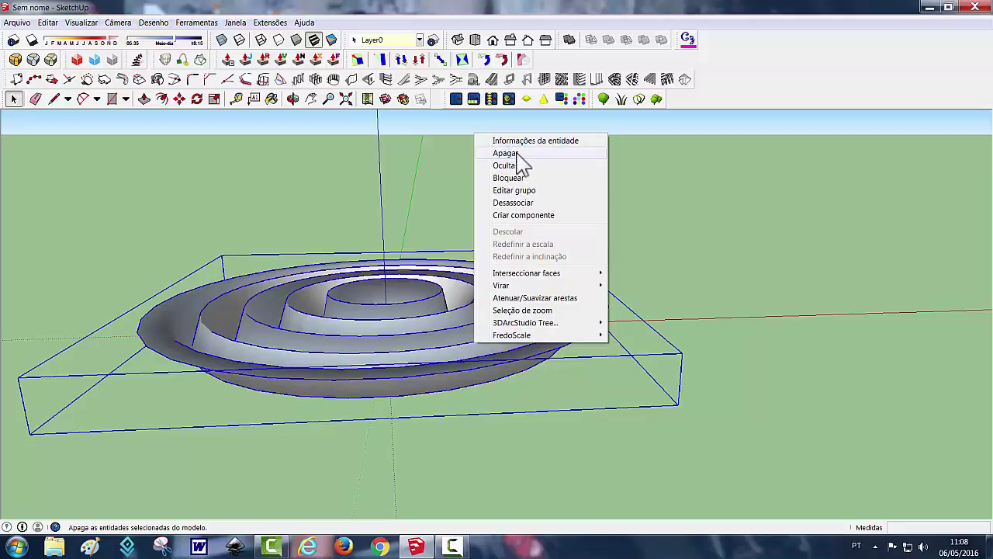
left_click(515, 153)
middle_click_drag(707, 368, 680, 412)
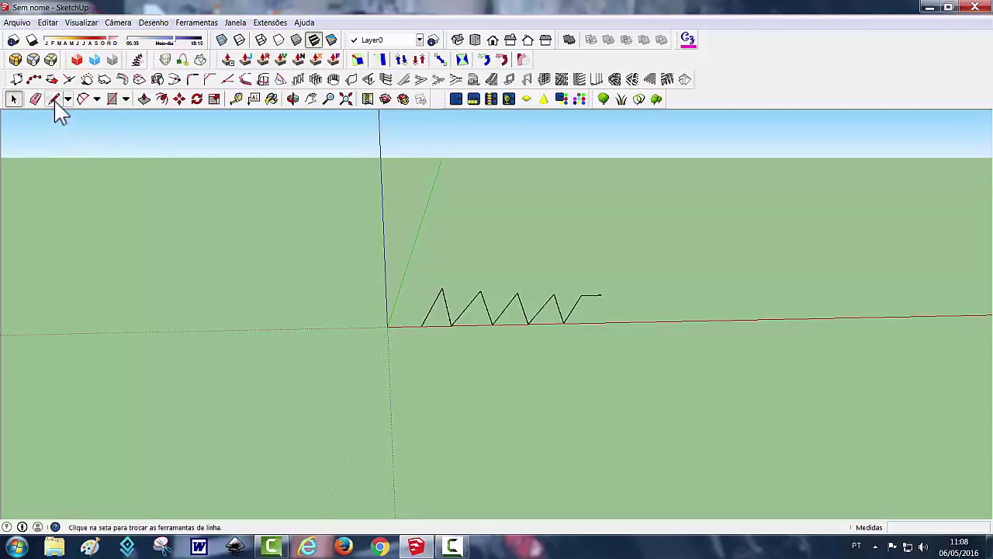
Select the whole zigzag and move it further right along the red axis.
left_click(179, 99)
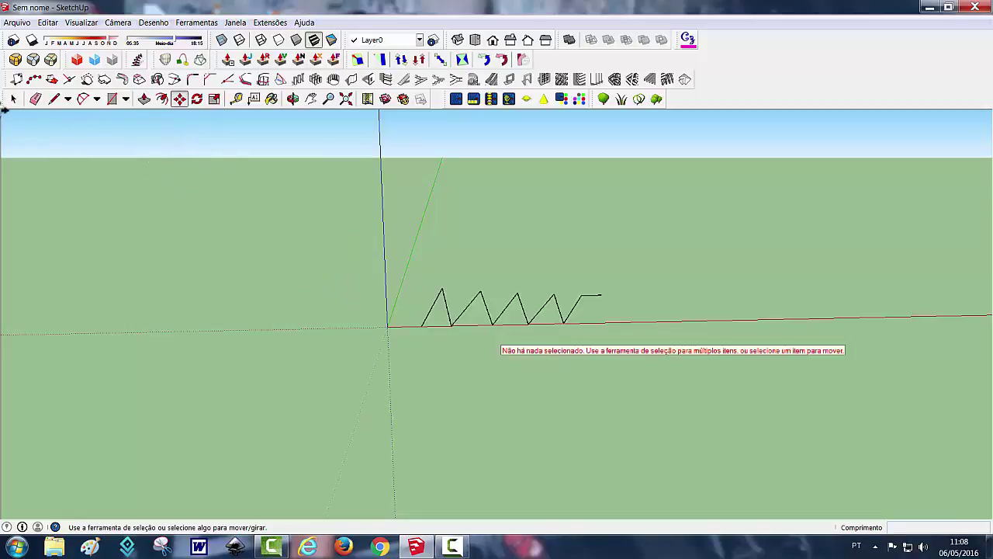
left_click(13, 99)
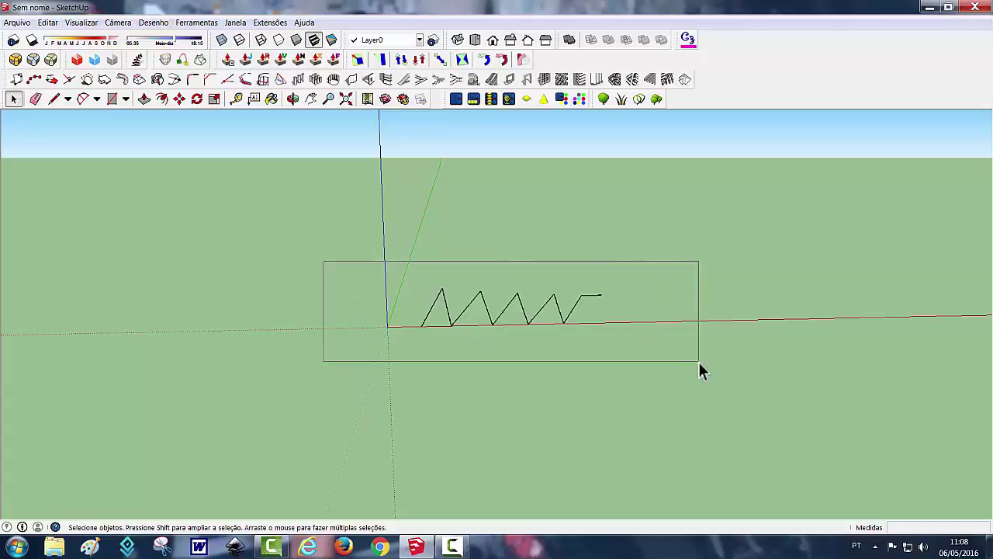
left_click_drag(324, 262, 699, 363)
left_click(179, 100)
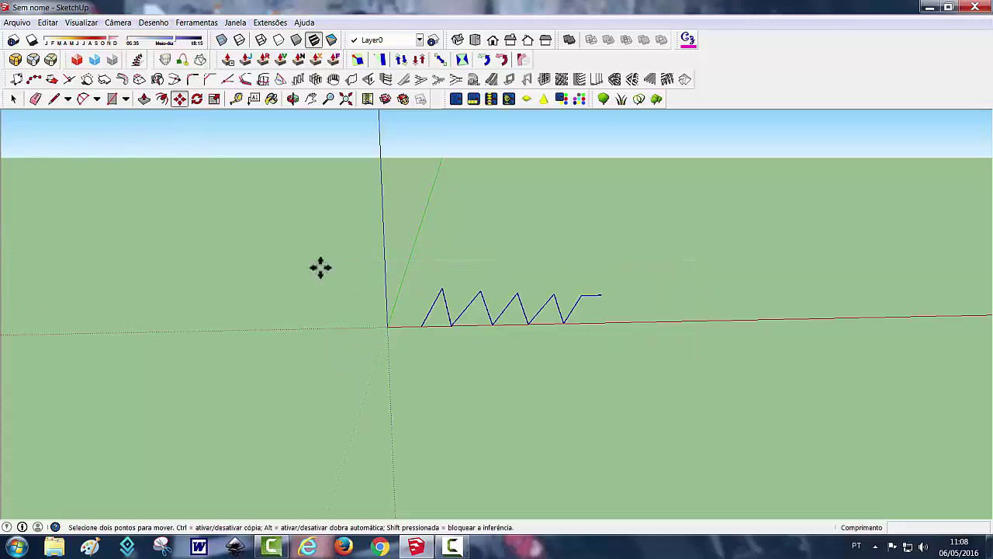
left_click(446, 351)
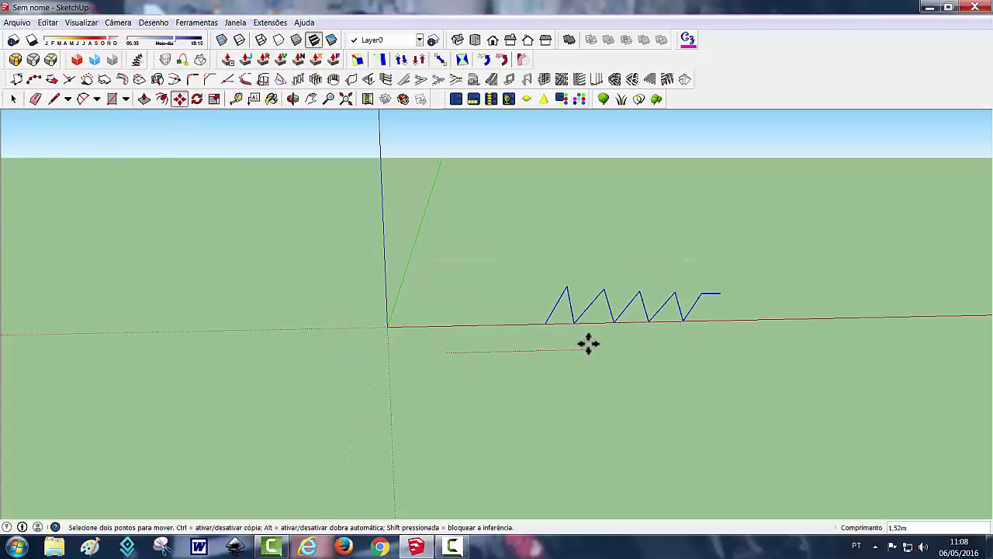
left_click(589, 344)
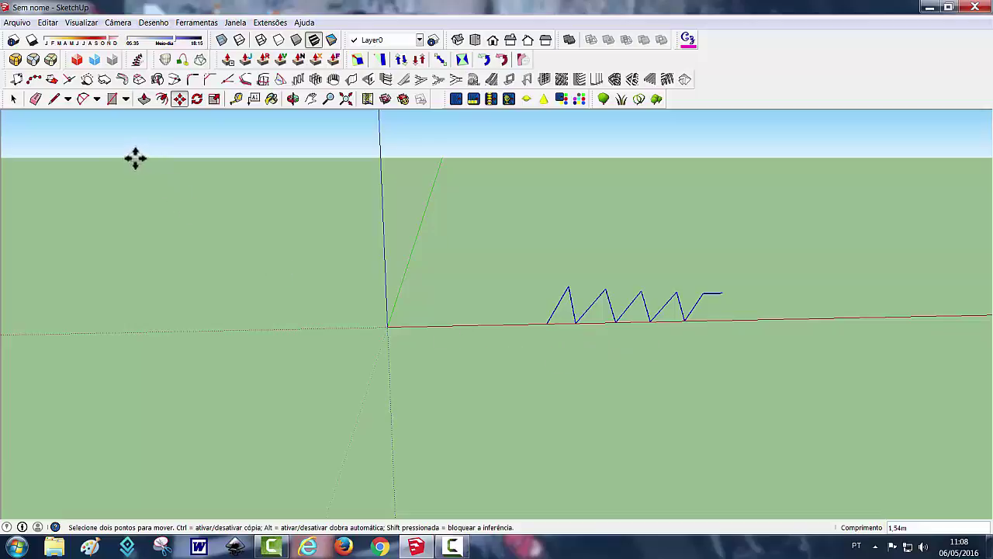
Draw a vertical line rising from the origin along the blue axis.
left_click(53, 100)
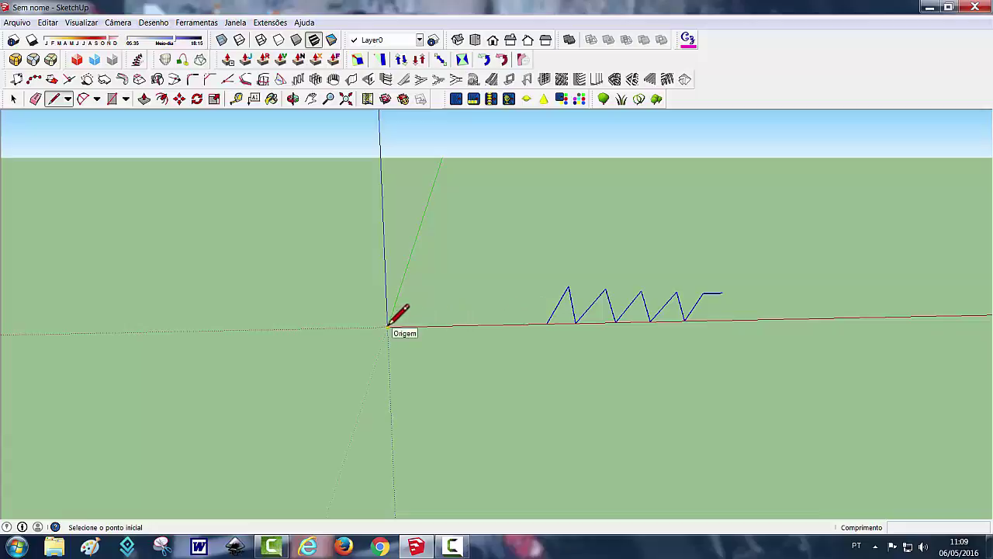
left_click(387, 324)
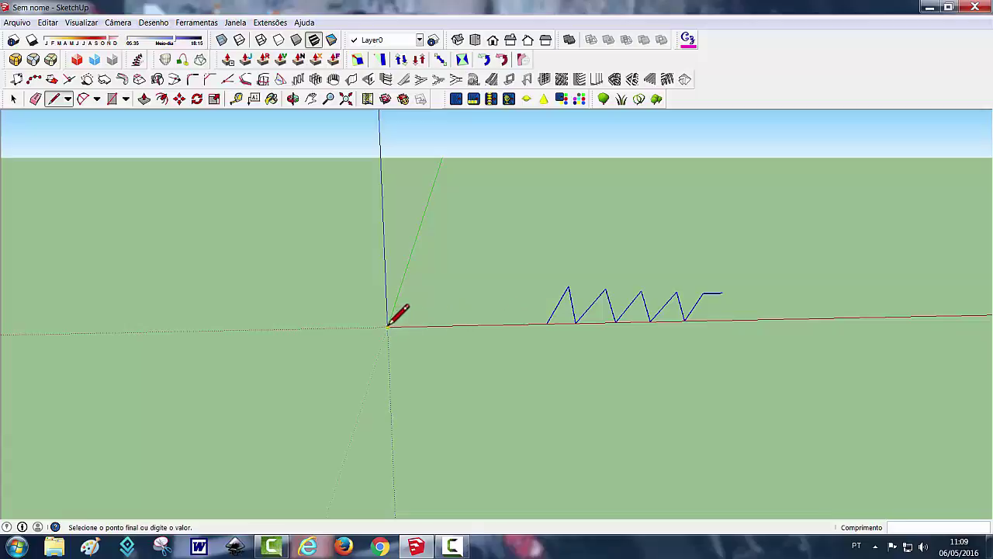
left_click(383, 230)
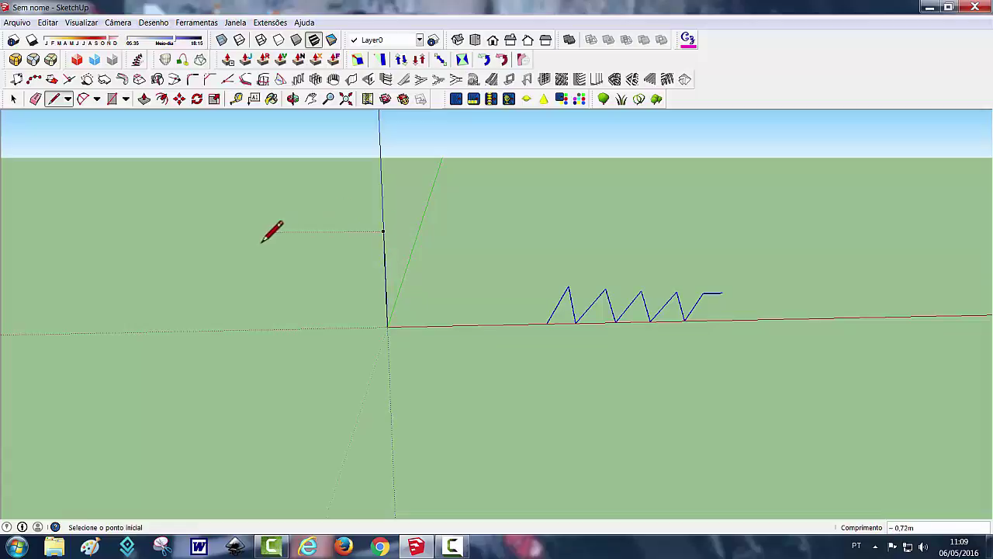
key("Escape")
left_click(12, 101)
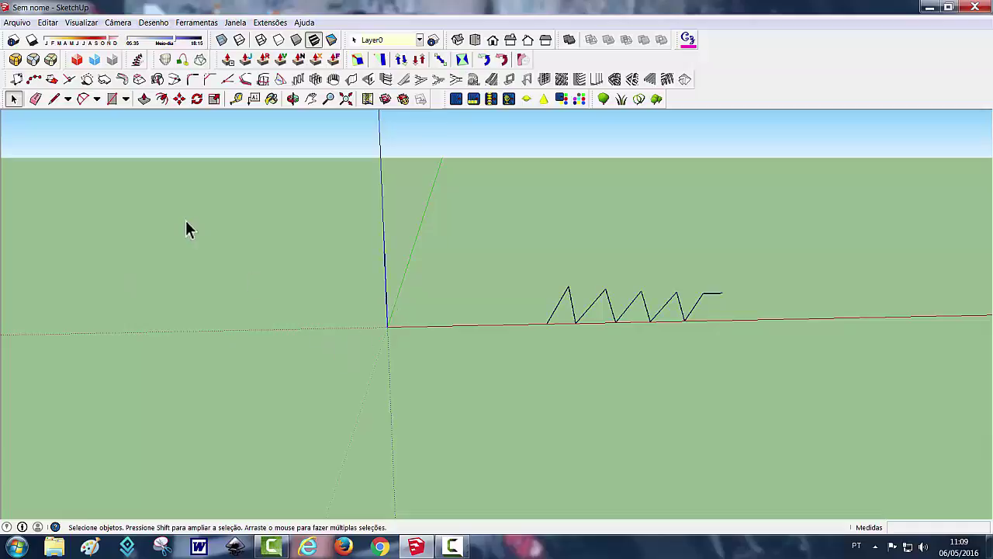
Move the vertical line to just left of the zigzag, then select only the zigzag.
left_click(179, 99)
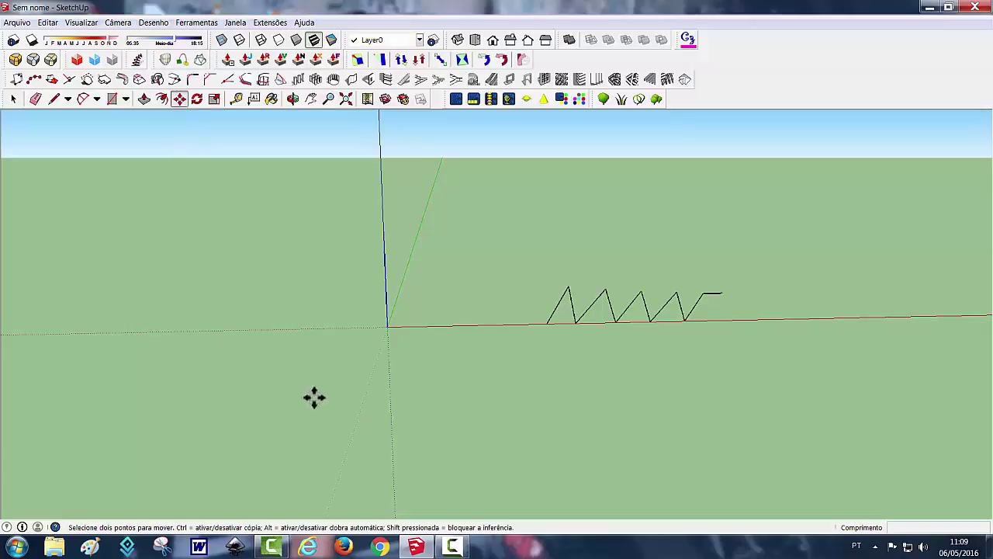
left_click(436, 373)
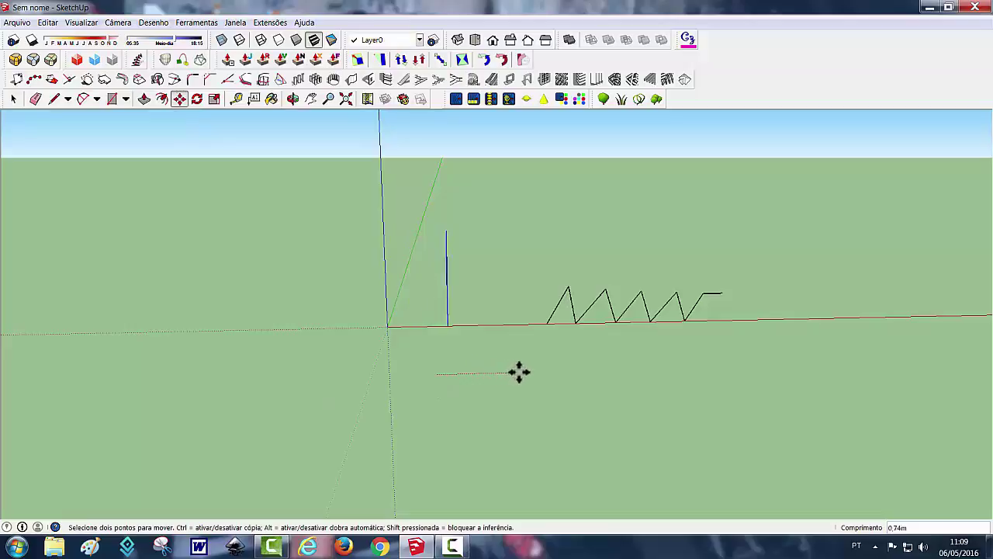
left_click(601, 373)
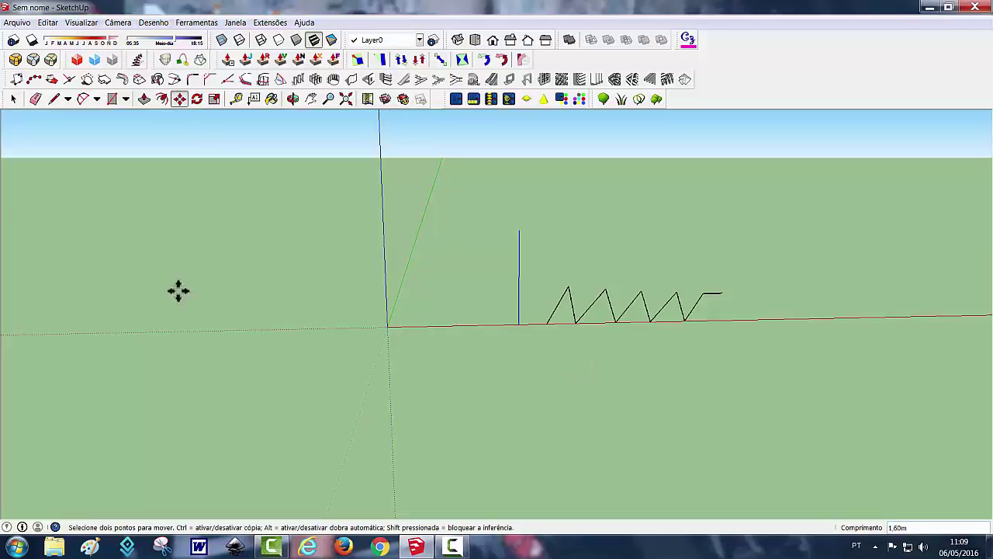
left_click(15, 101)
left_click(14, 101)
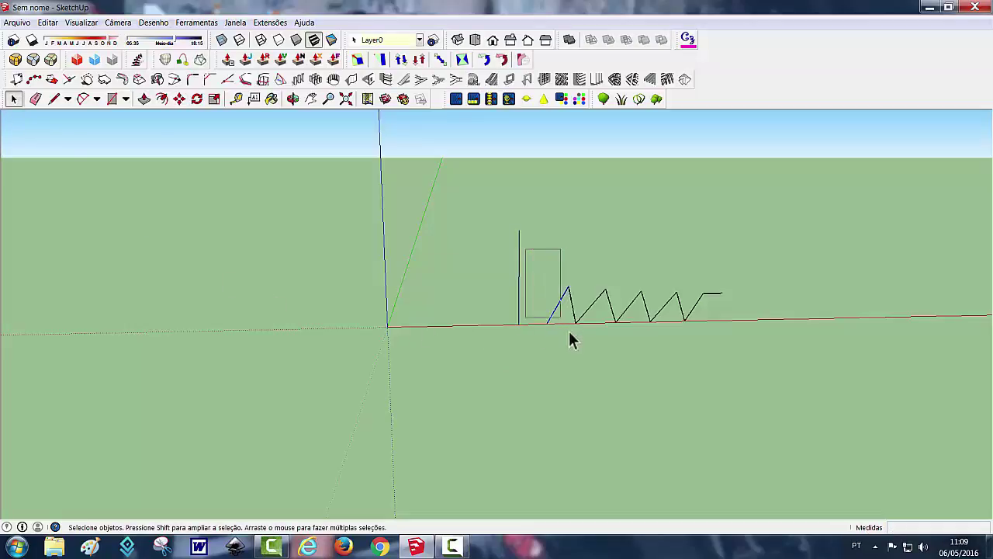
left_click_drag(526, 252, 768, 345)
Revolve the zigzag 360° around the vertical line into a ridged dish and view it from above.
left_click(157, 79)
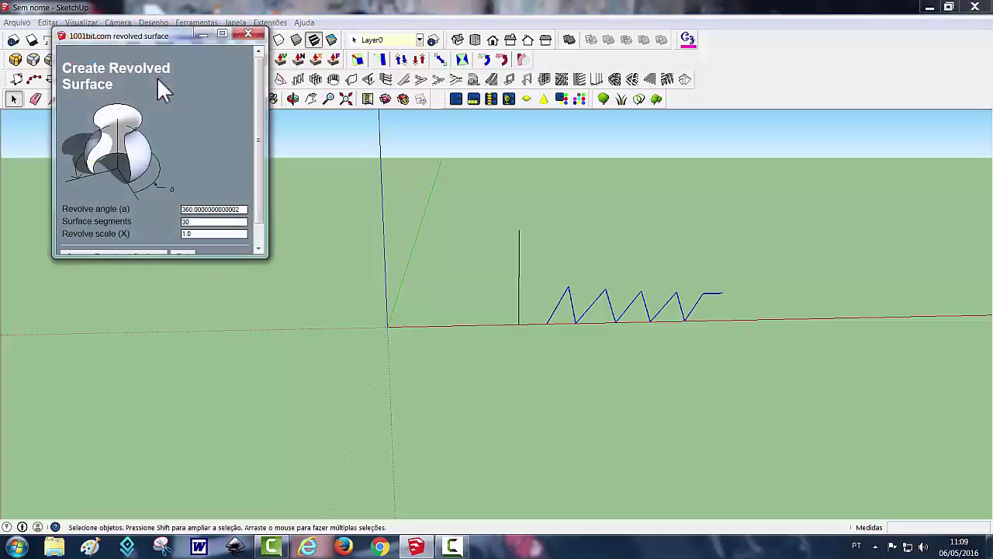
left_click(259, 247)
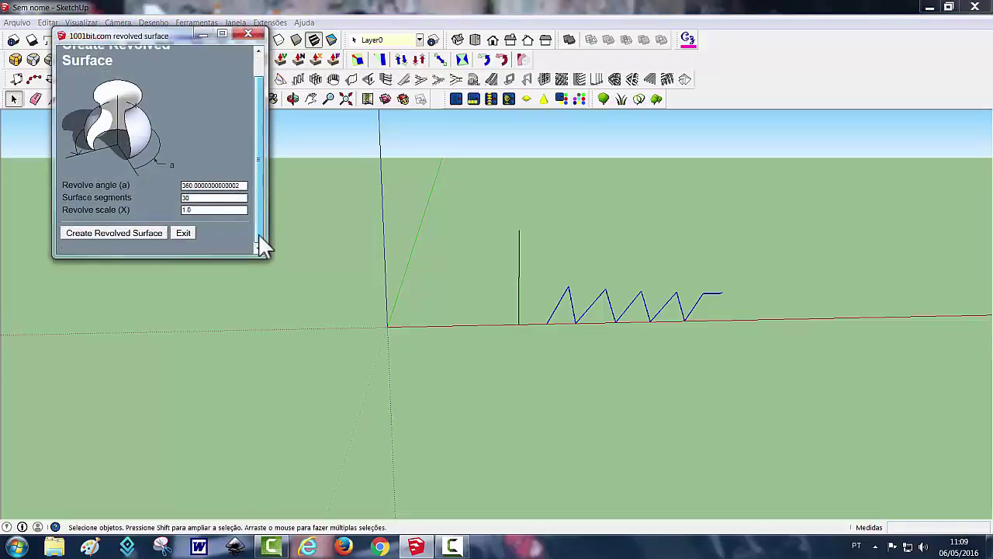
left_click(138, 232)
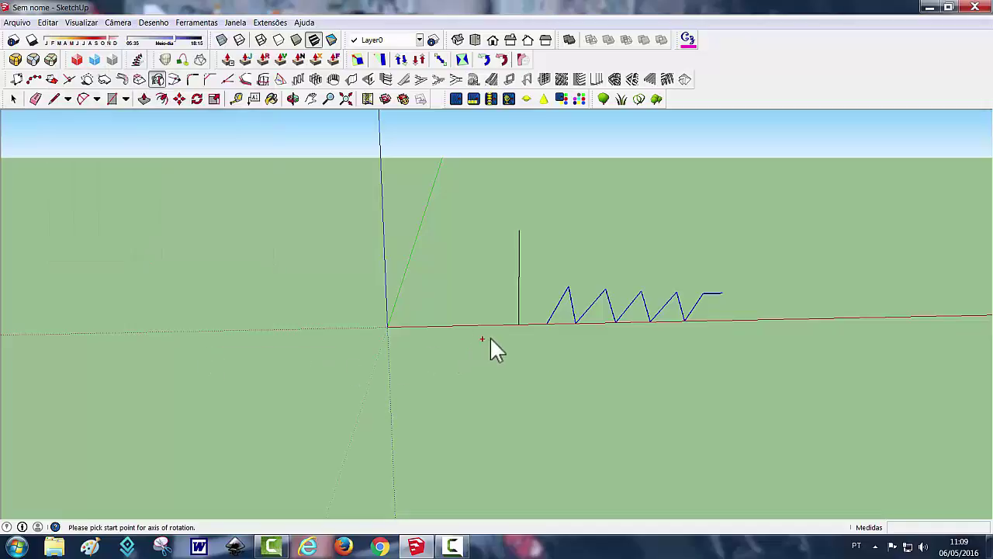
left_click(518, 325)
left_click(518, 229)
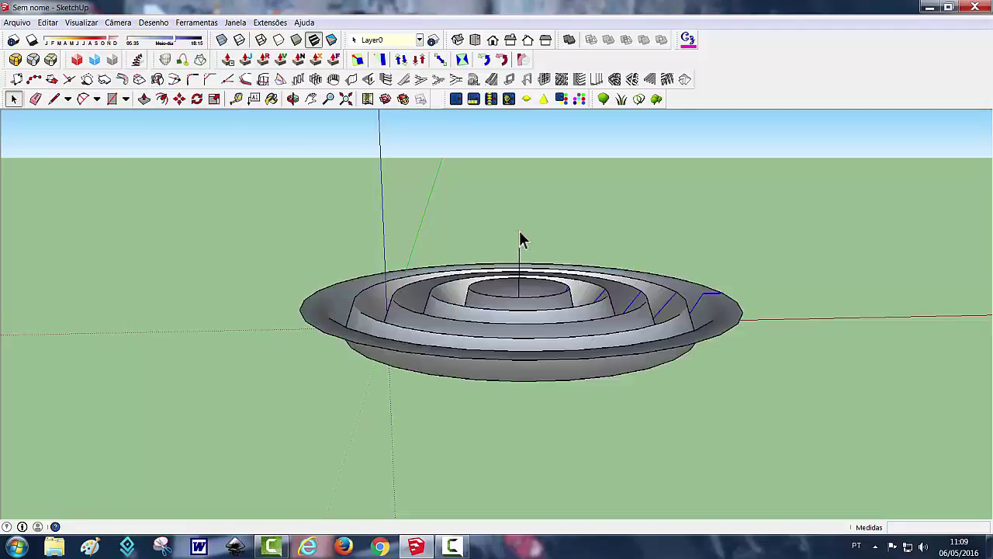
mouse_move(210, 272)
middle_mouse_down()
mouse_move(237, 409)
mouse_move(287, 214)
mouse_move(279, 373)
mouse_move(288, 231)
mouse_move(298, 420)
mouse_move(238, 401)
mouse_move(195, 405)
mouse_move(237, 387)
mouse_move(272, 450)
mouse_move(268, 465)
mouse_move(318, 410)
mouse_move(310, 380)
middle_mouse_up()
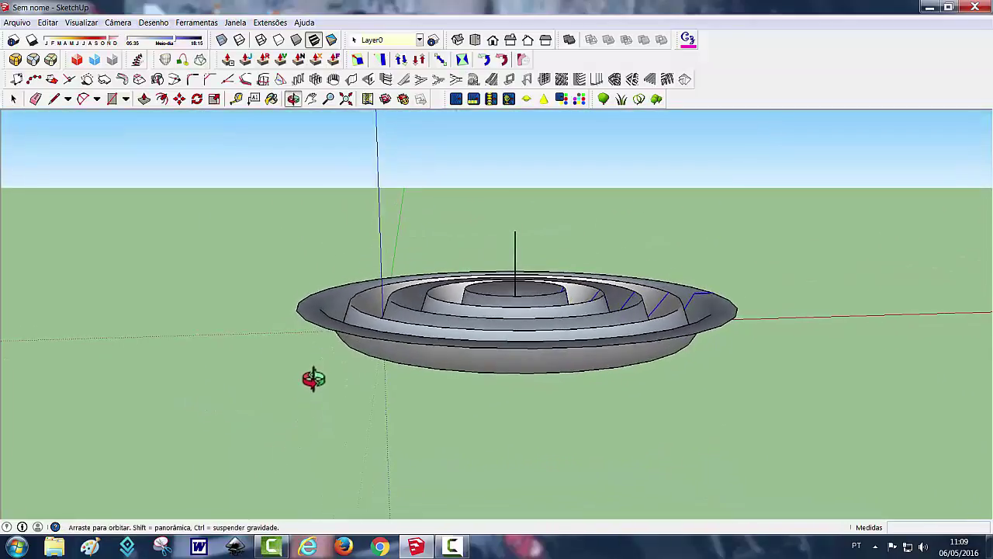
left_click(453, 547)
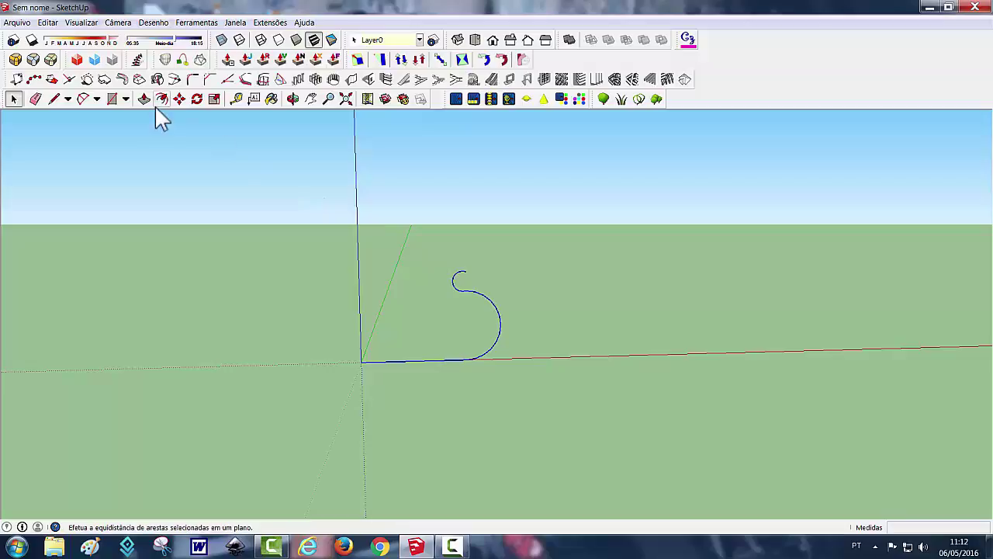
Revolve the curled profile about the blue axis from the origin, then inspect the pot's flared opening.
left_click(156, 79)
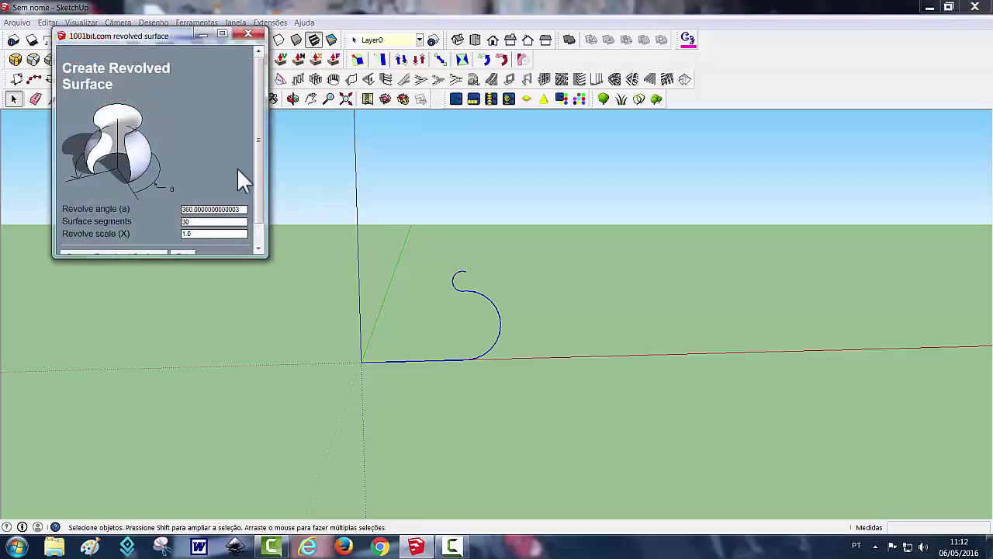
left_click_drag(259, 166, 259, 188)
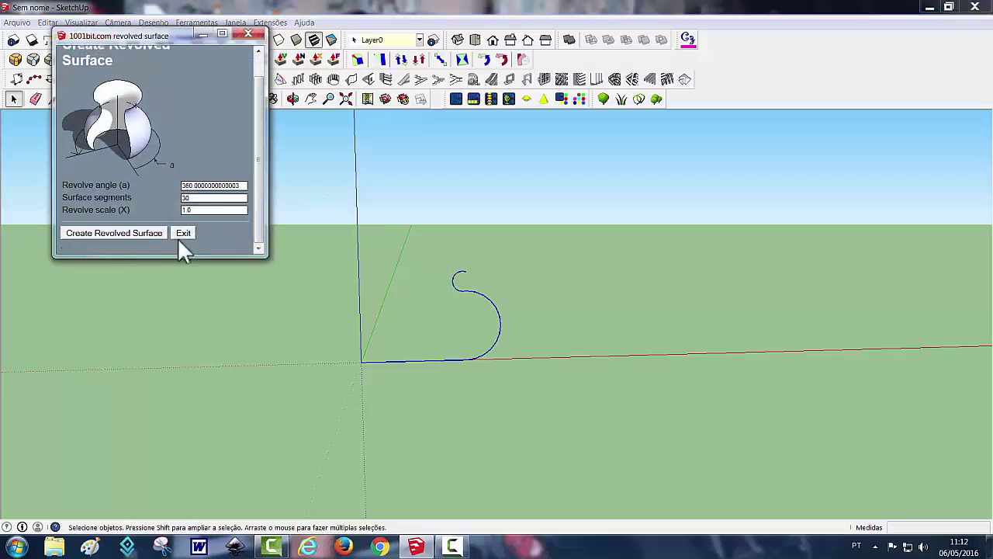
left_click(108, 236)
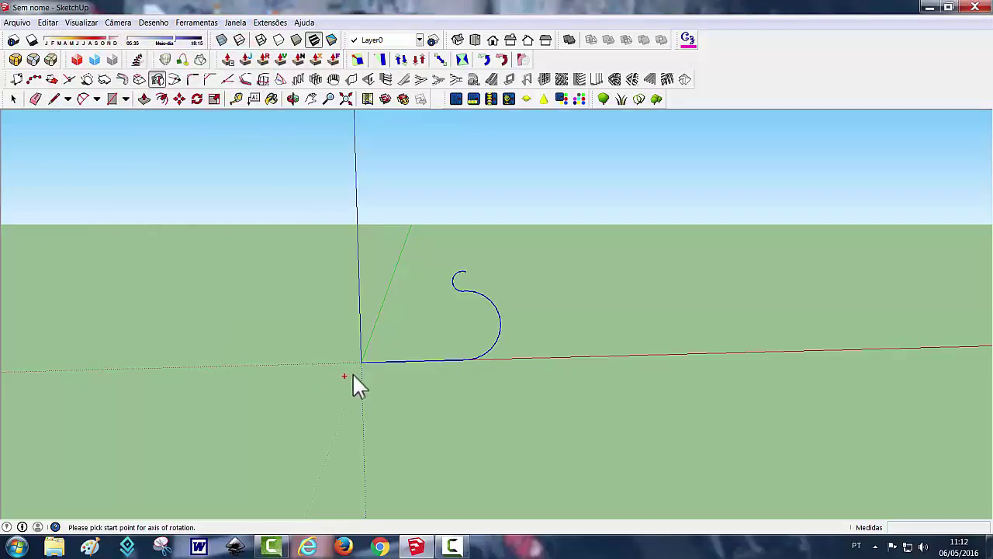
left_click(362, 363)
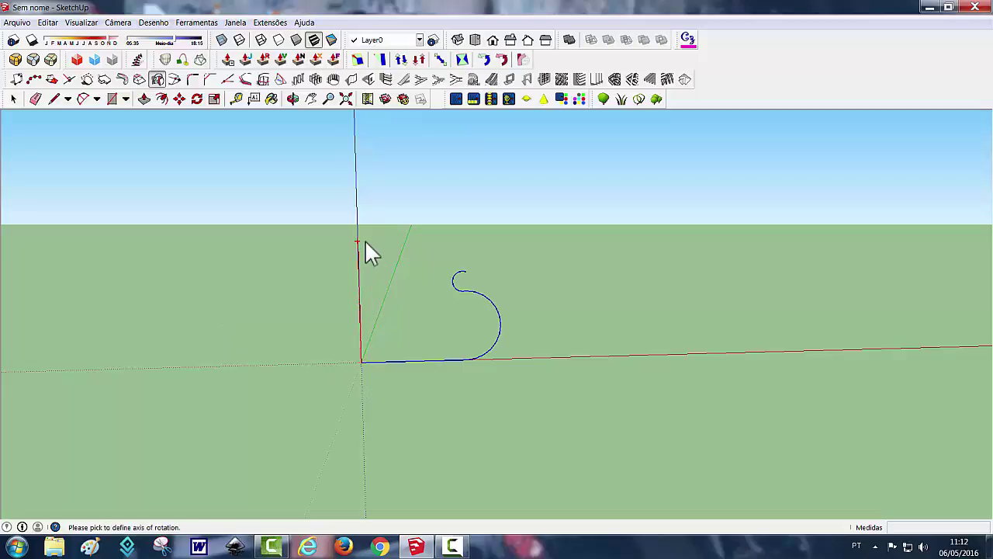
left_click(365, 242)
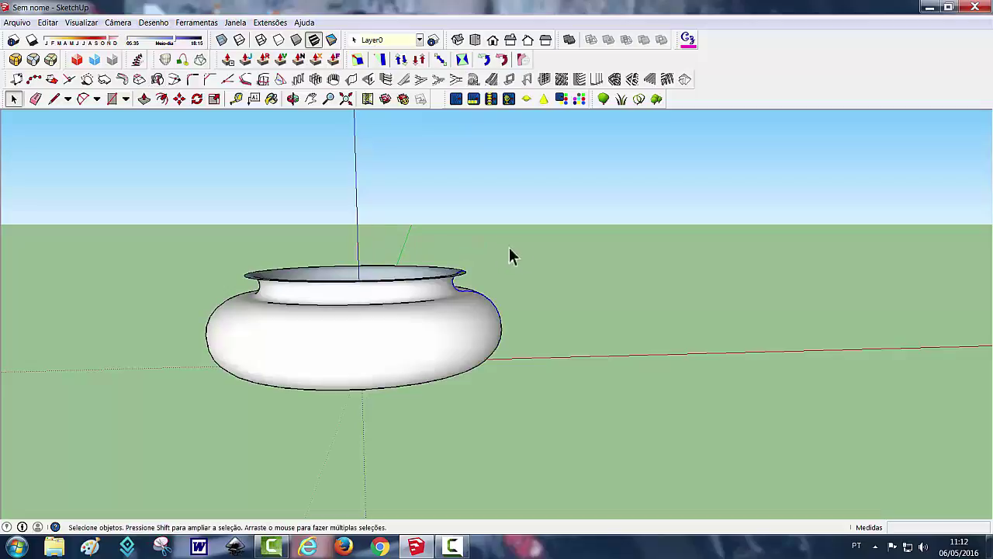
mouse_move(510, 252)
middle_mouse_down()
mouse_move(561, 402)
mouse_move(554, 235)
mouse_move(579, 240)
mouse_move(528, 401)
middle_mouse_up()
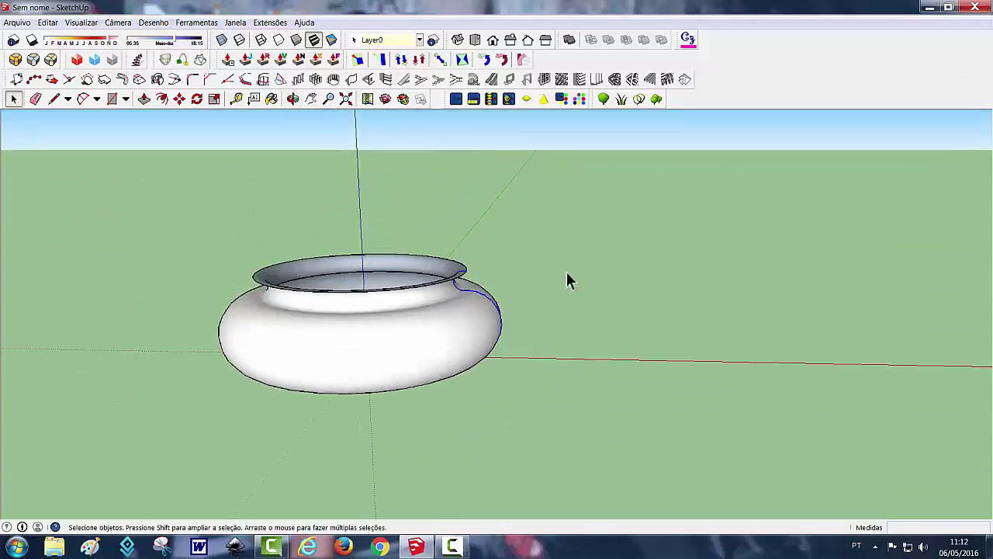
mouse_move(567, 281)
middle_mouse_down()
mouse_move(563, 362)
mouse_move(630, 324)
mouse_move(583, 321)
mouse_move(585, 286)
middle_mouse_up()
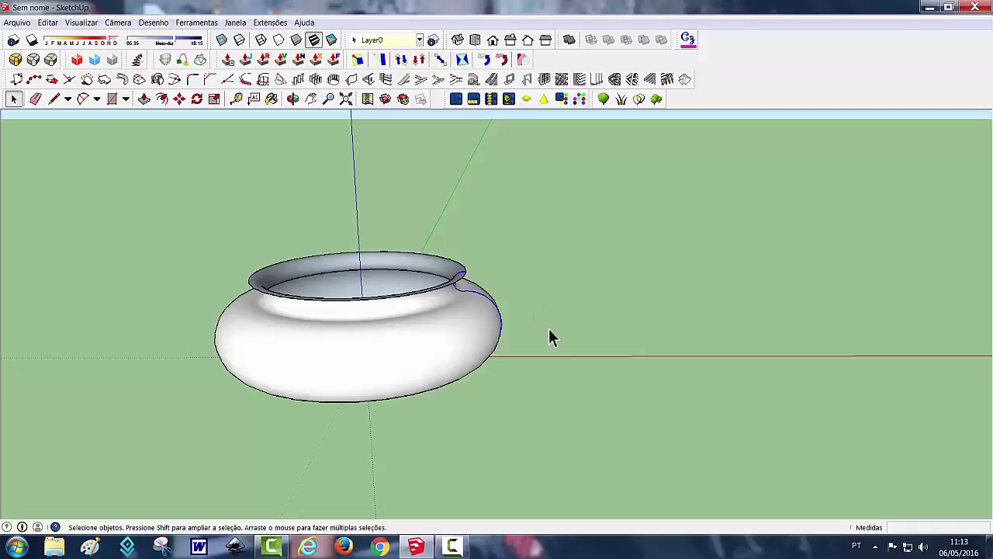
middle_click_drag(545, 393, 535, 386)
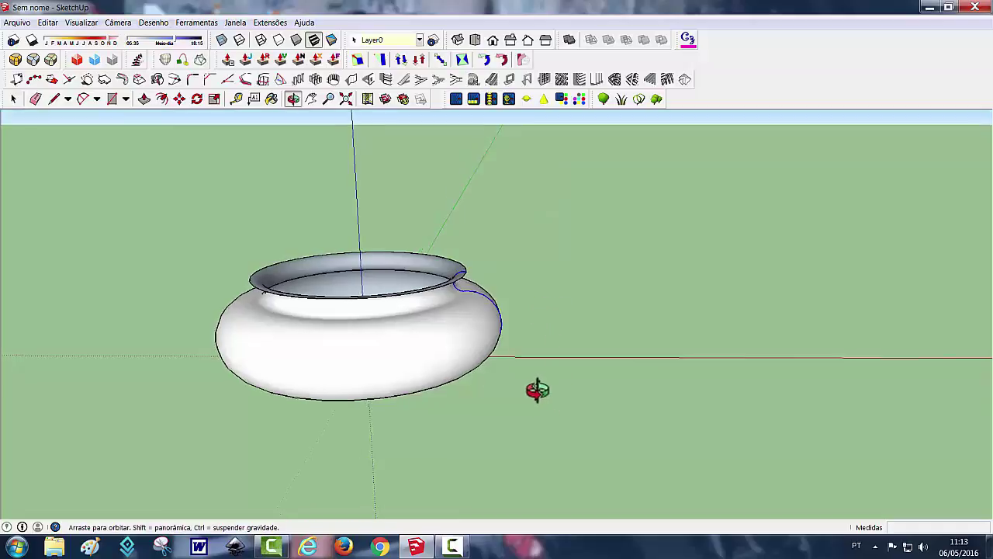